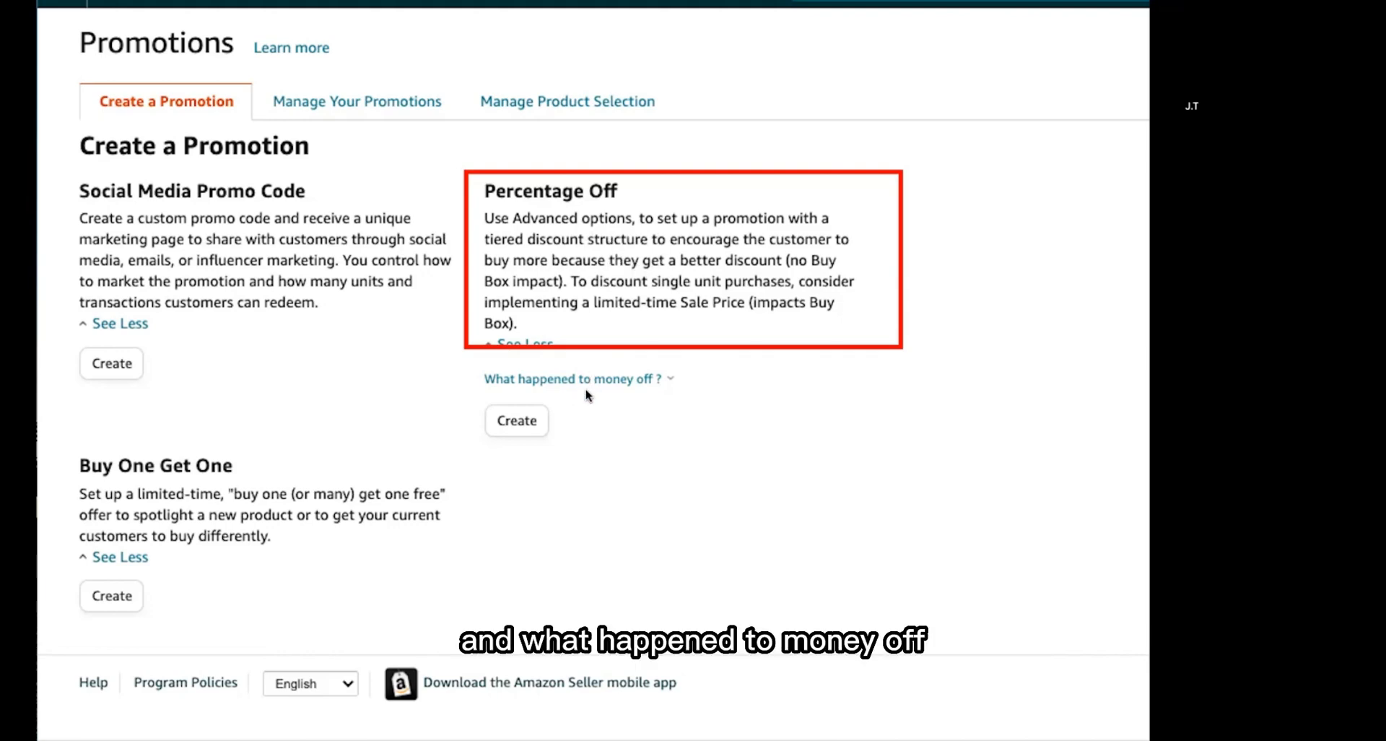
# Show the explanation of what happened to money off promotions
pyautogui.click(610, 379)
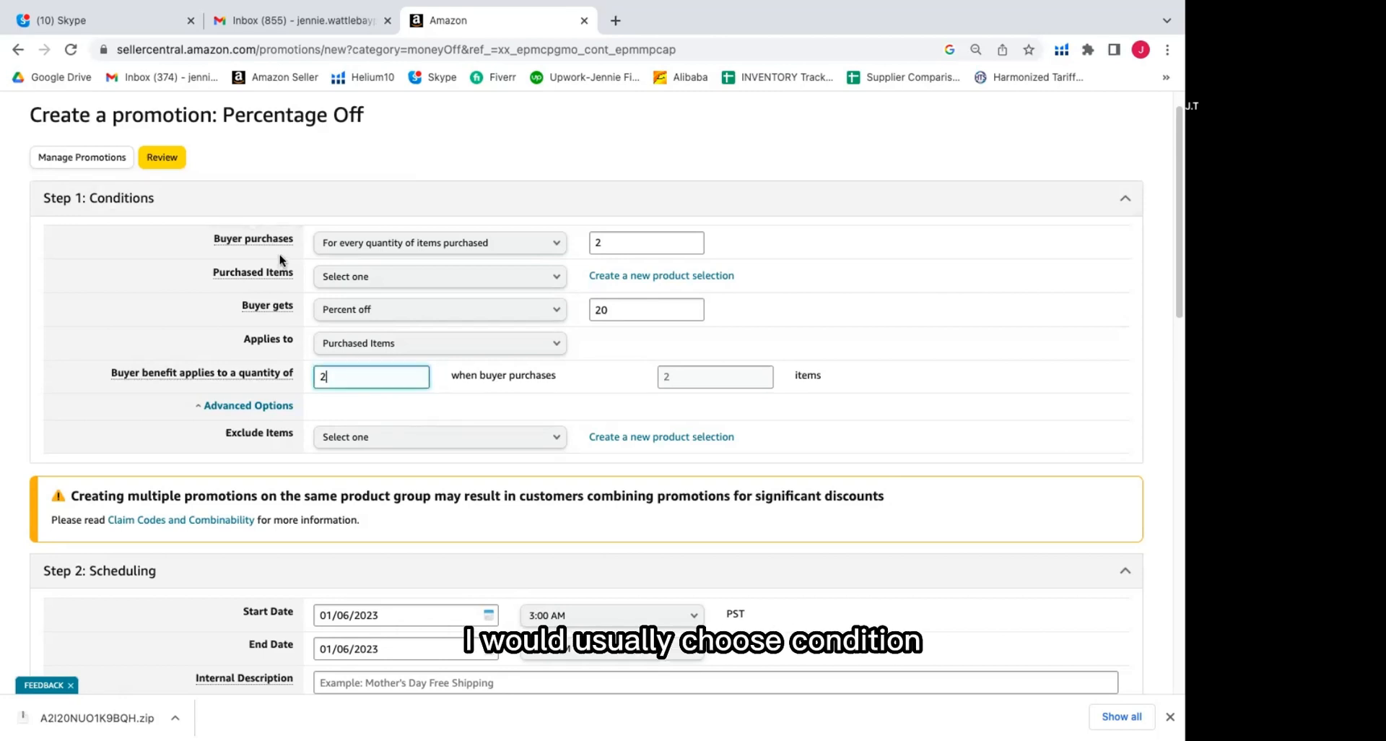
# Check the available buyer purchase conditions and set the required purchase quantity to 1
pyautogui.click(546, 252)
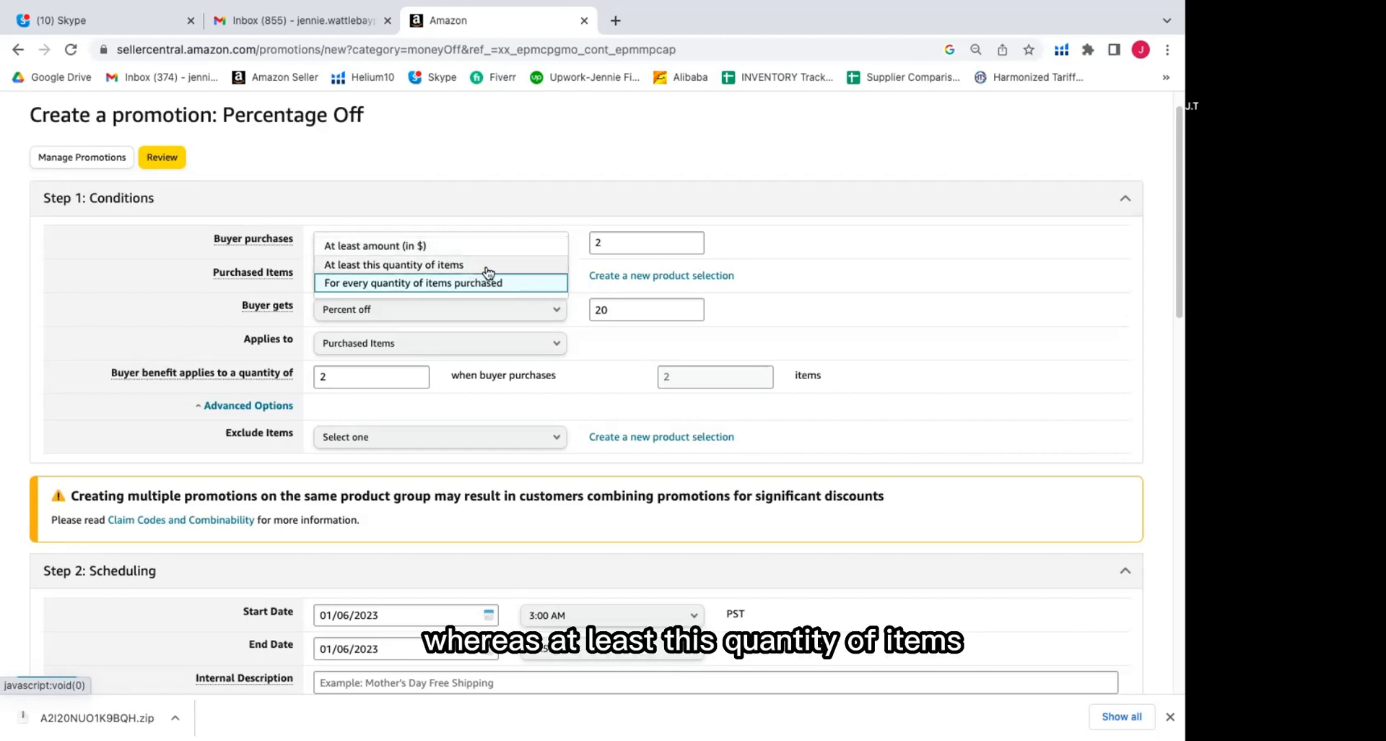
pyautogui.click(604, 241)
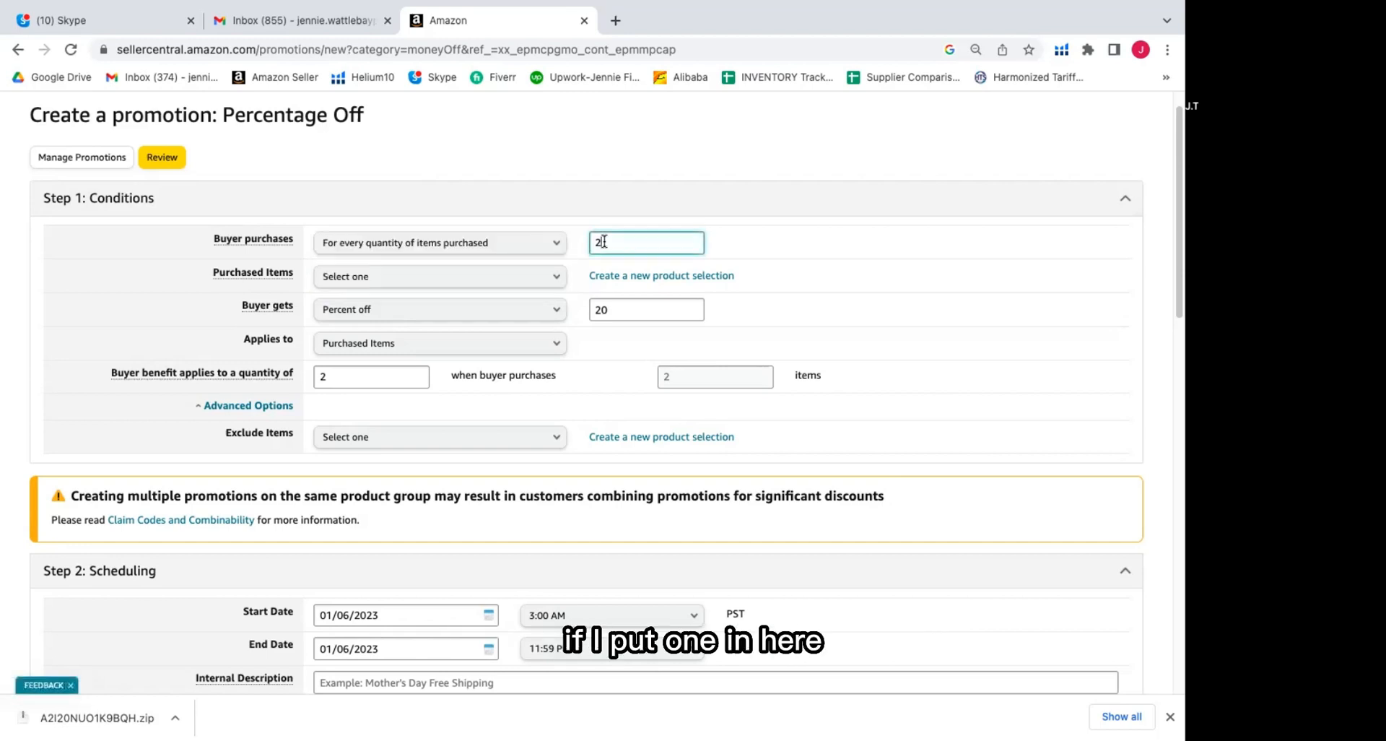
pyautogui.press('BackSpace')
pyautogui.write('1')
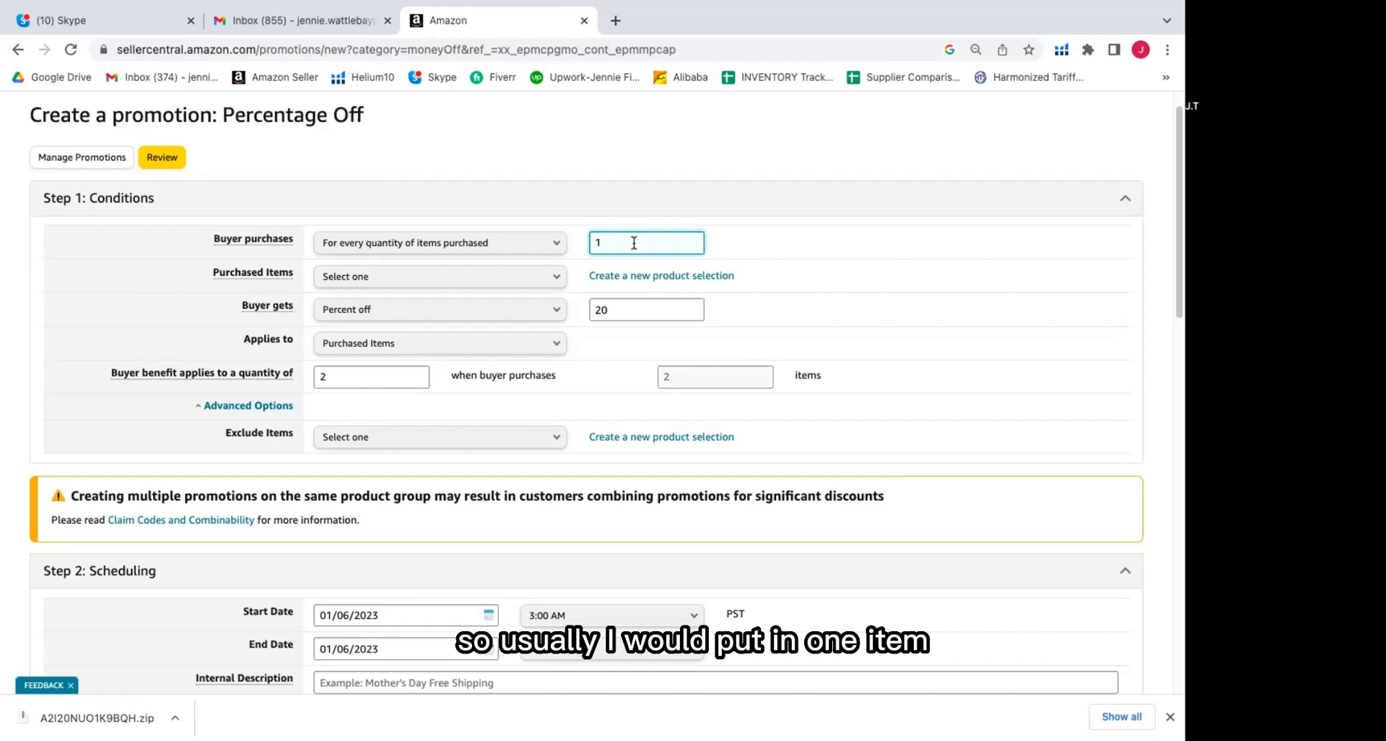
# Select the purchase condition "For every quantity of items purchased" with a quantity of 2
pyautogui.click(557, 246)
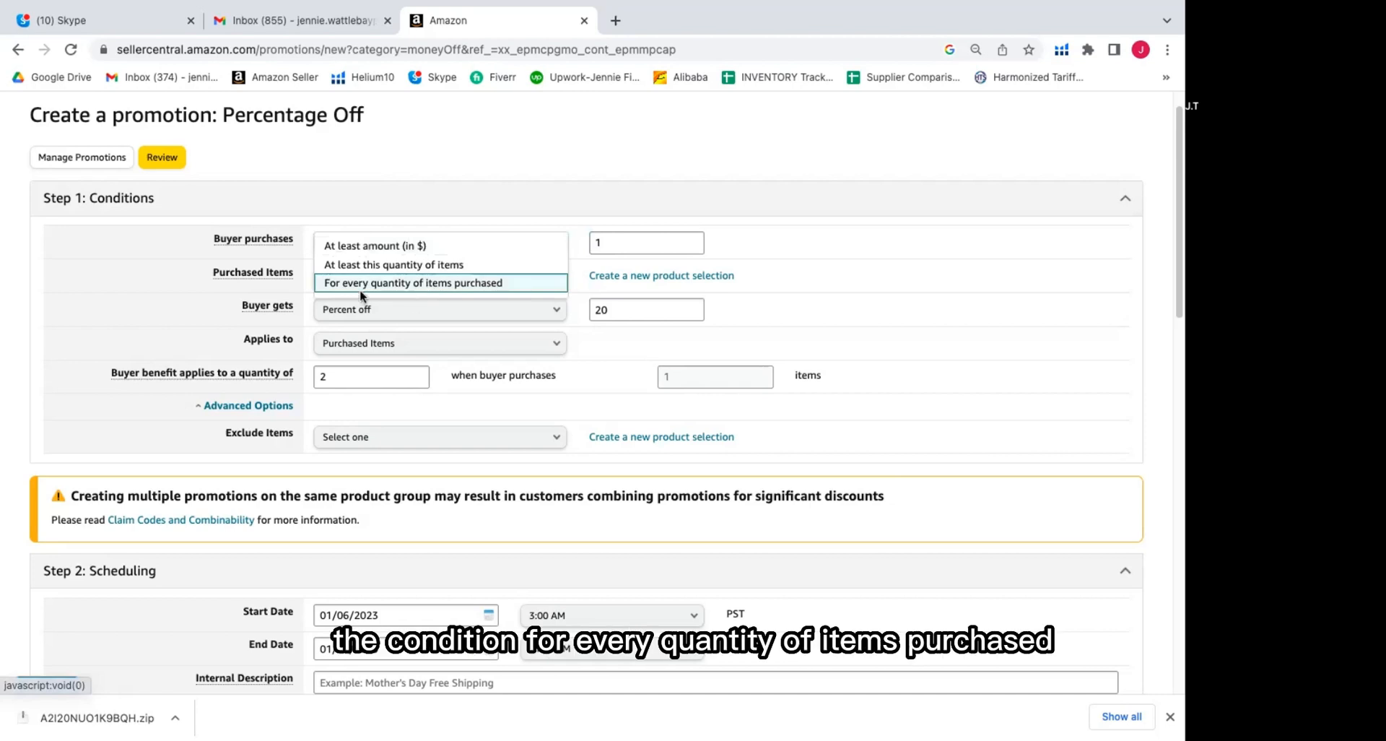
pyautogui.click(489, 288)
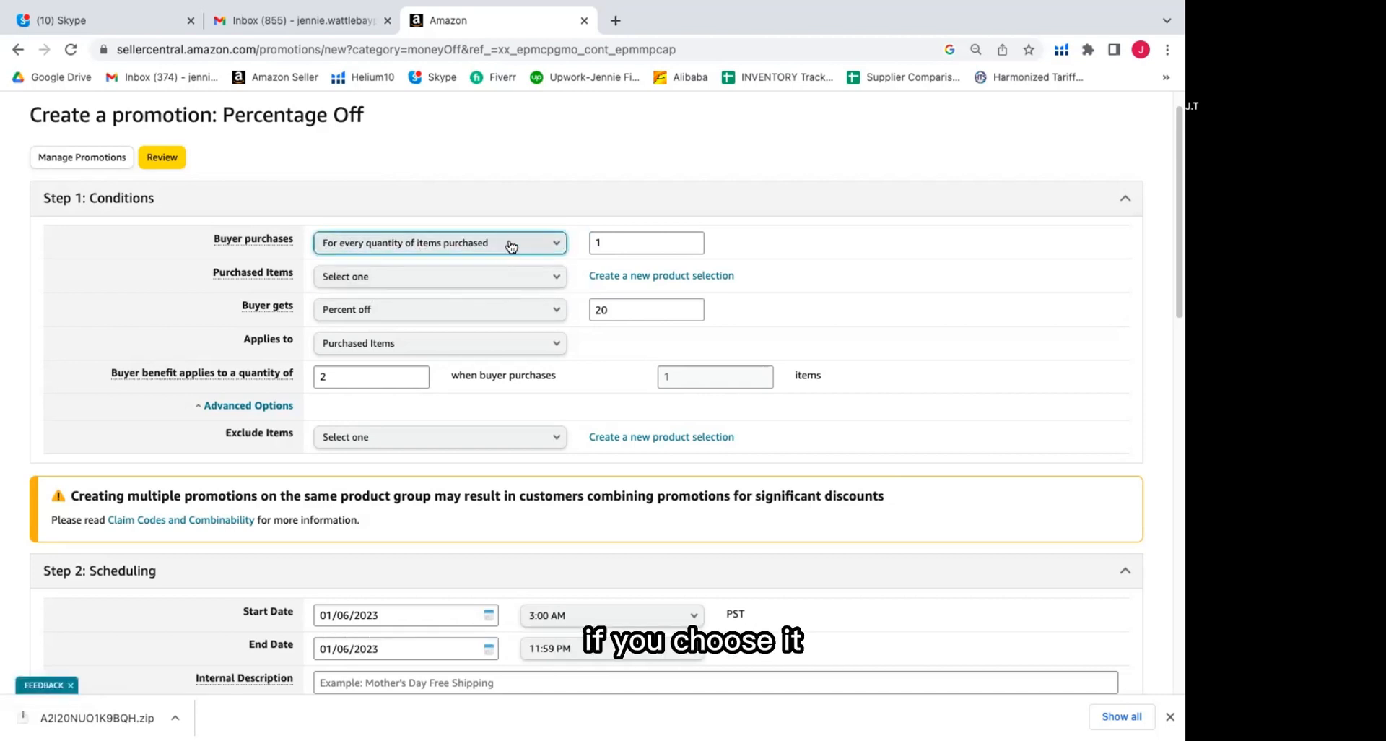
pyautogui.click(646, 243)
pyautogui.press('BackSpace')
pyautogui.write('2')
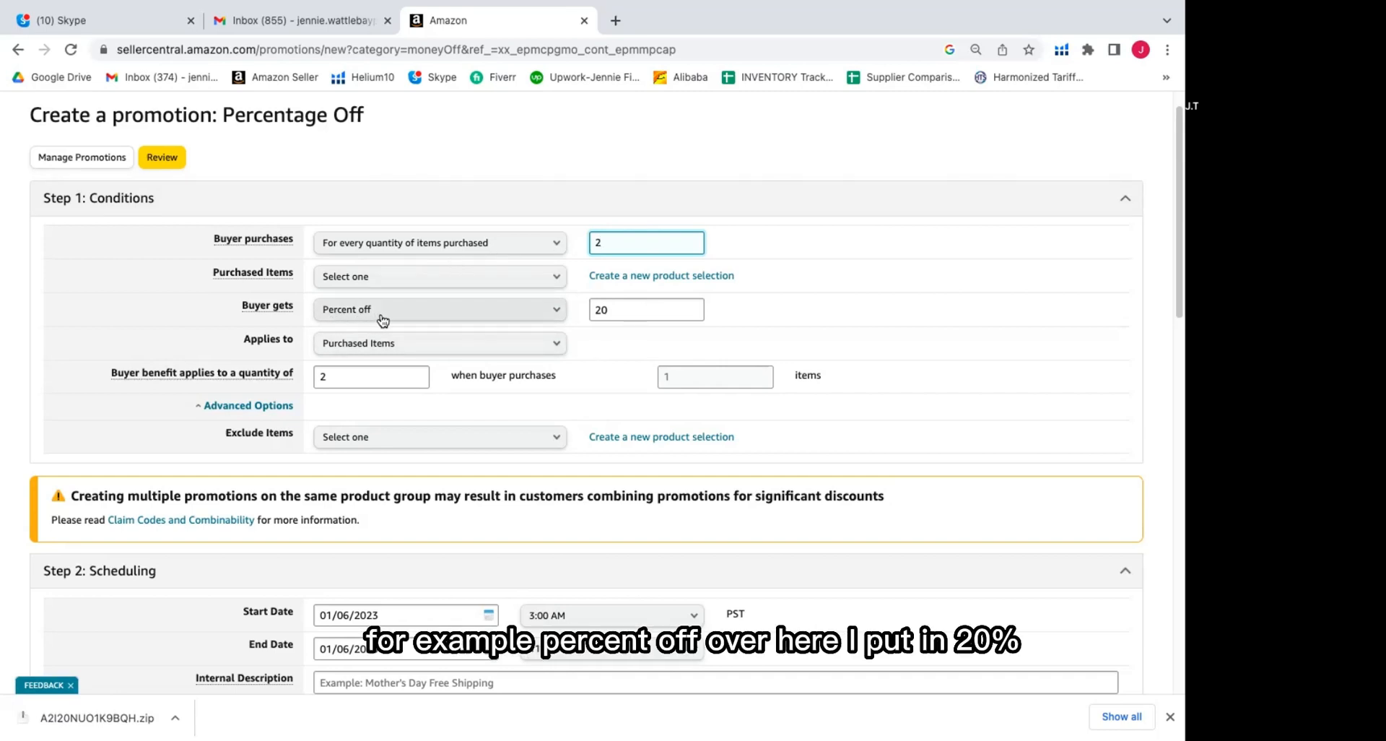
# Set the quantity of items the buyer benefit applies to to 1
pyautogui.click(626, 314)
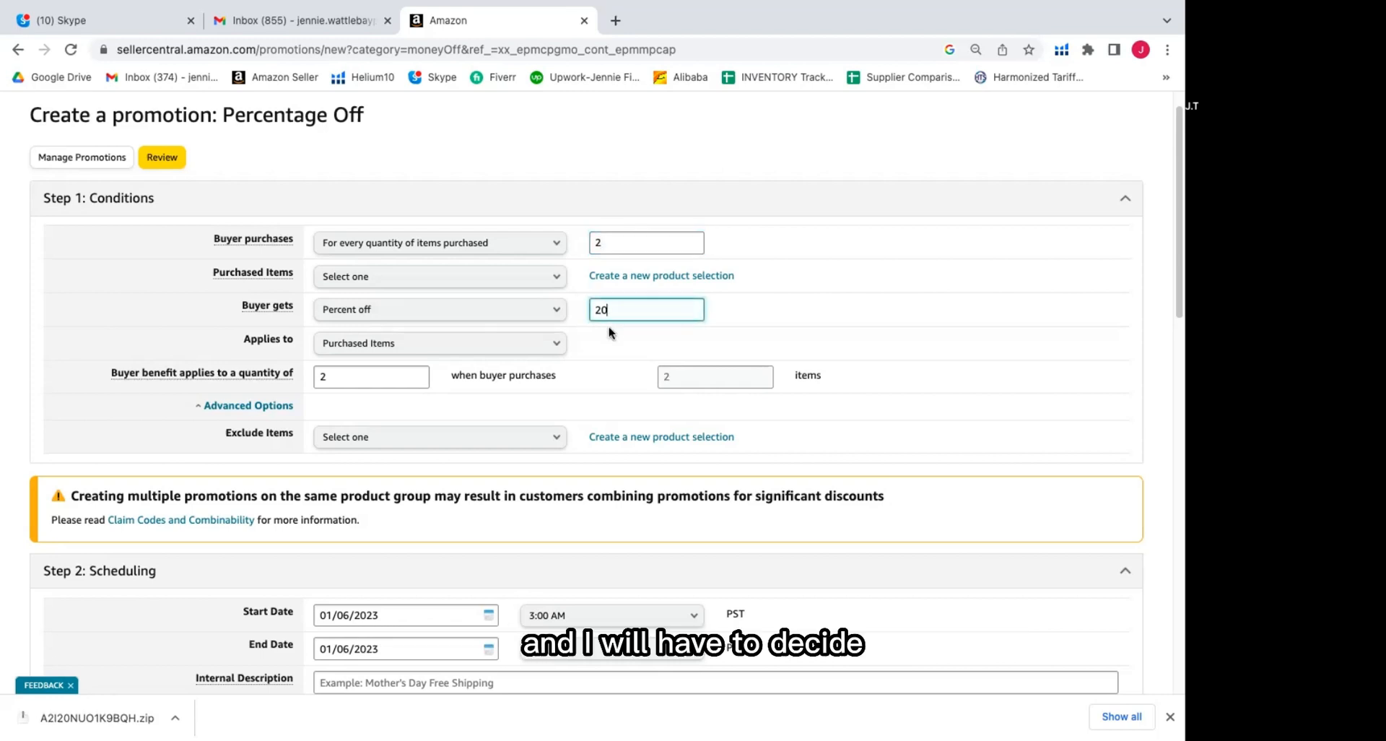
pyautogui.click(339, 379)
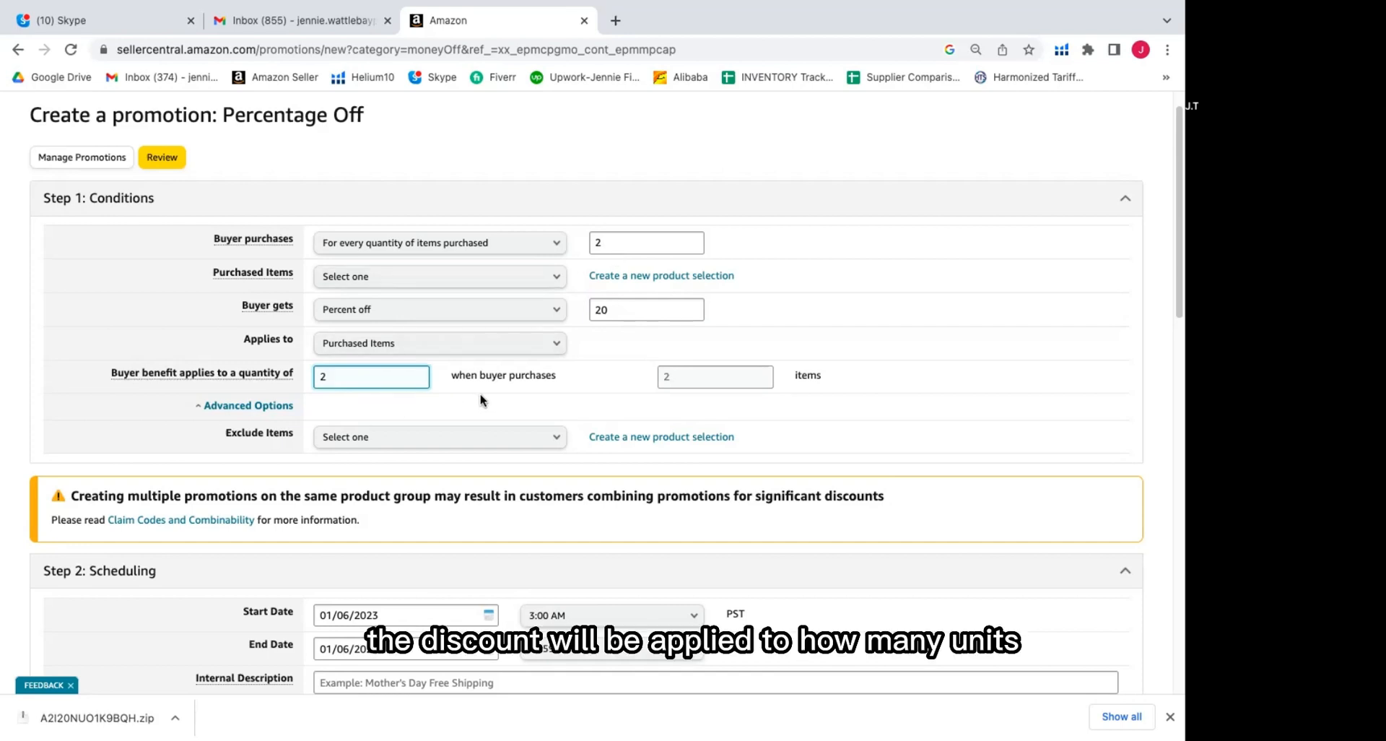
pyautogui.press('BackSpace')
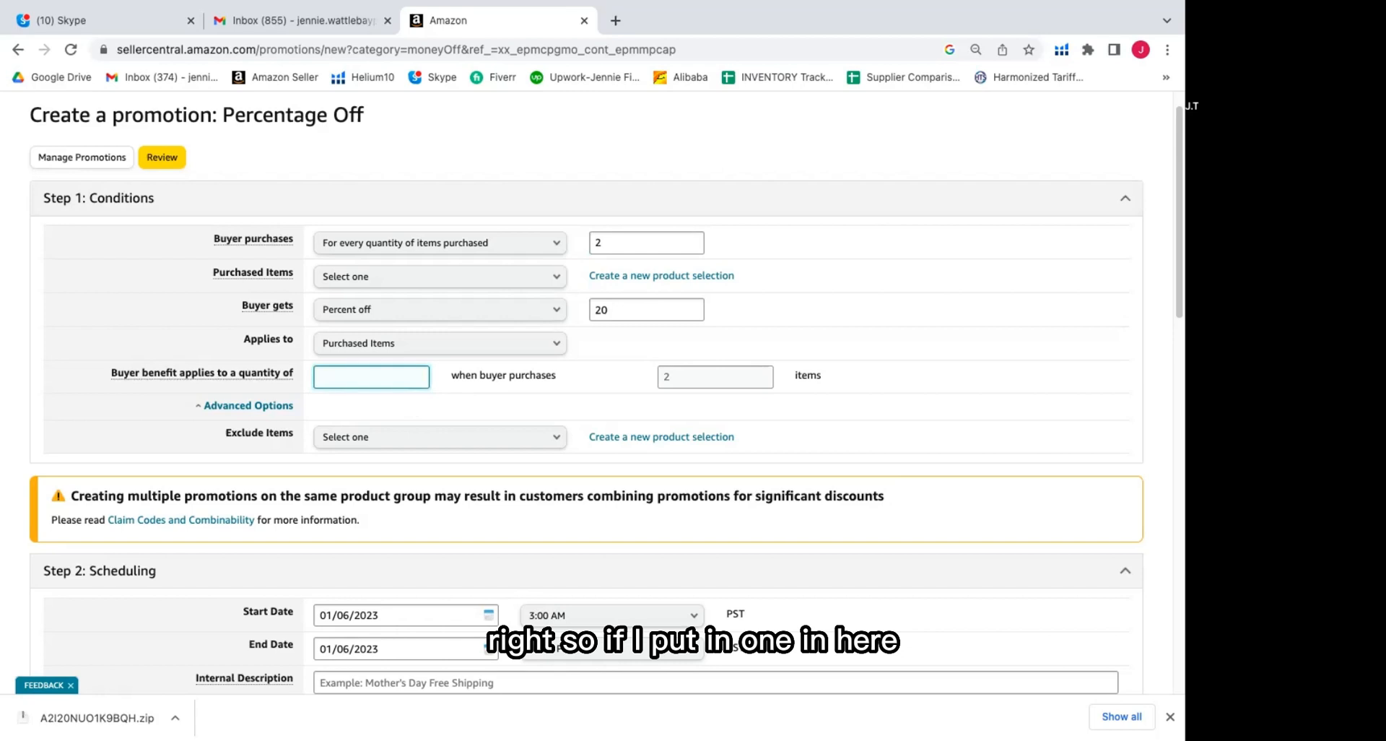
pyautogui.write('1')
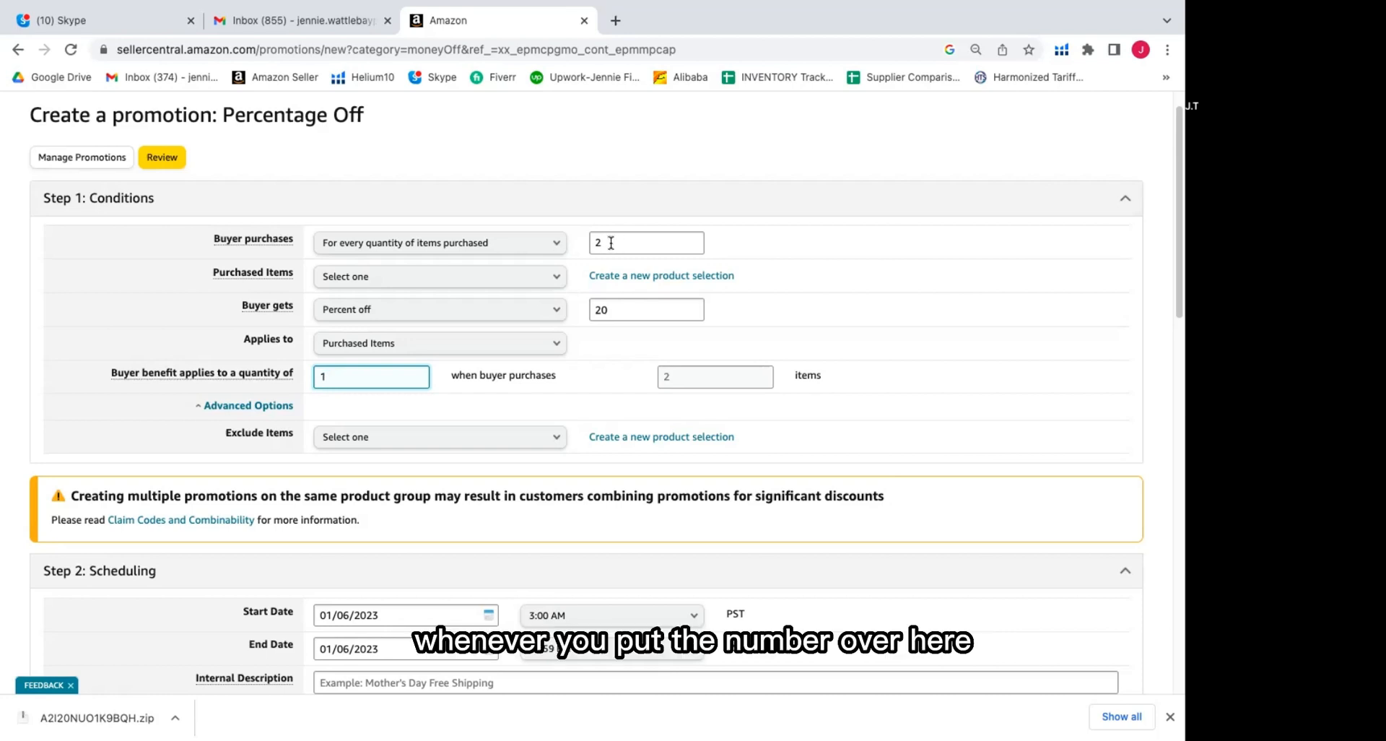
pyautogui.click(594, 379)
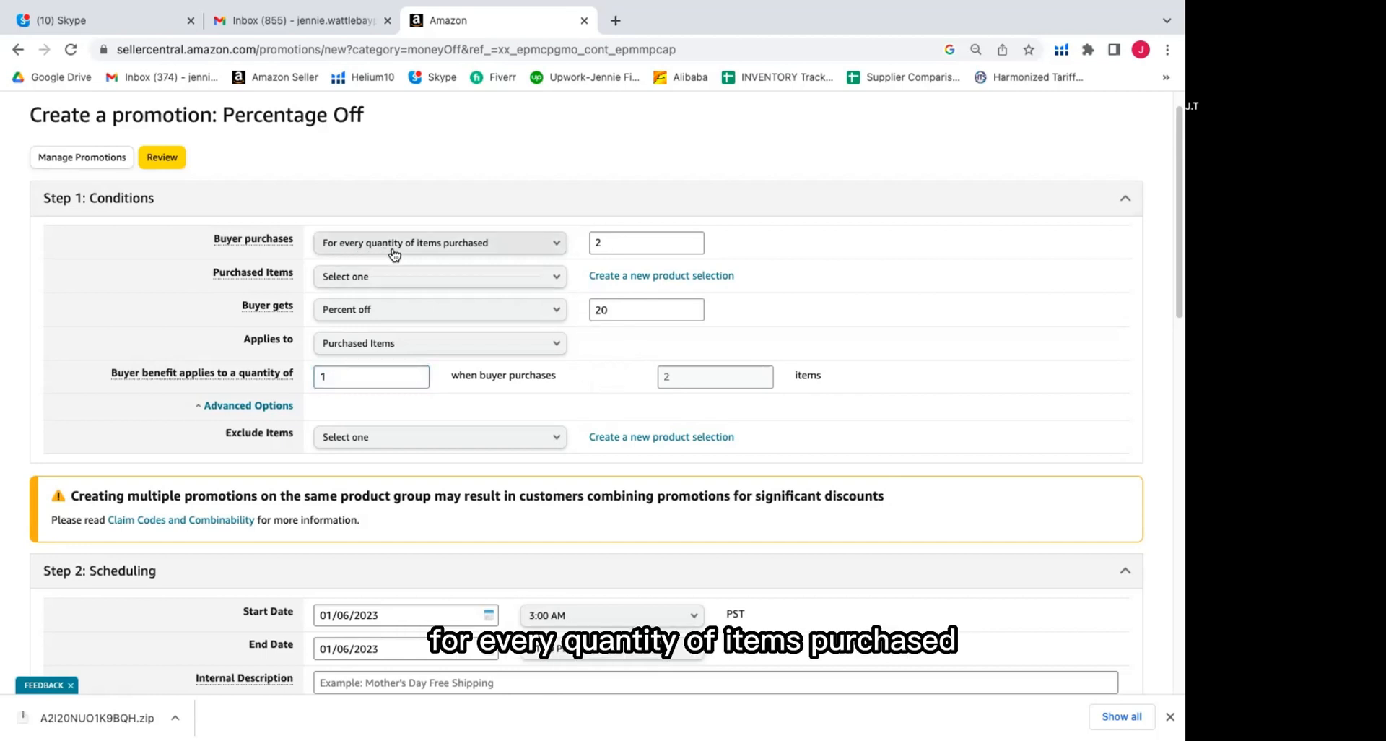
# Change the buyer benefit quantity to 2 items
pyautogui.click(368, 377)
pyautogui.press('BackSpace')
pyautogui.write('2')
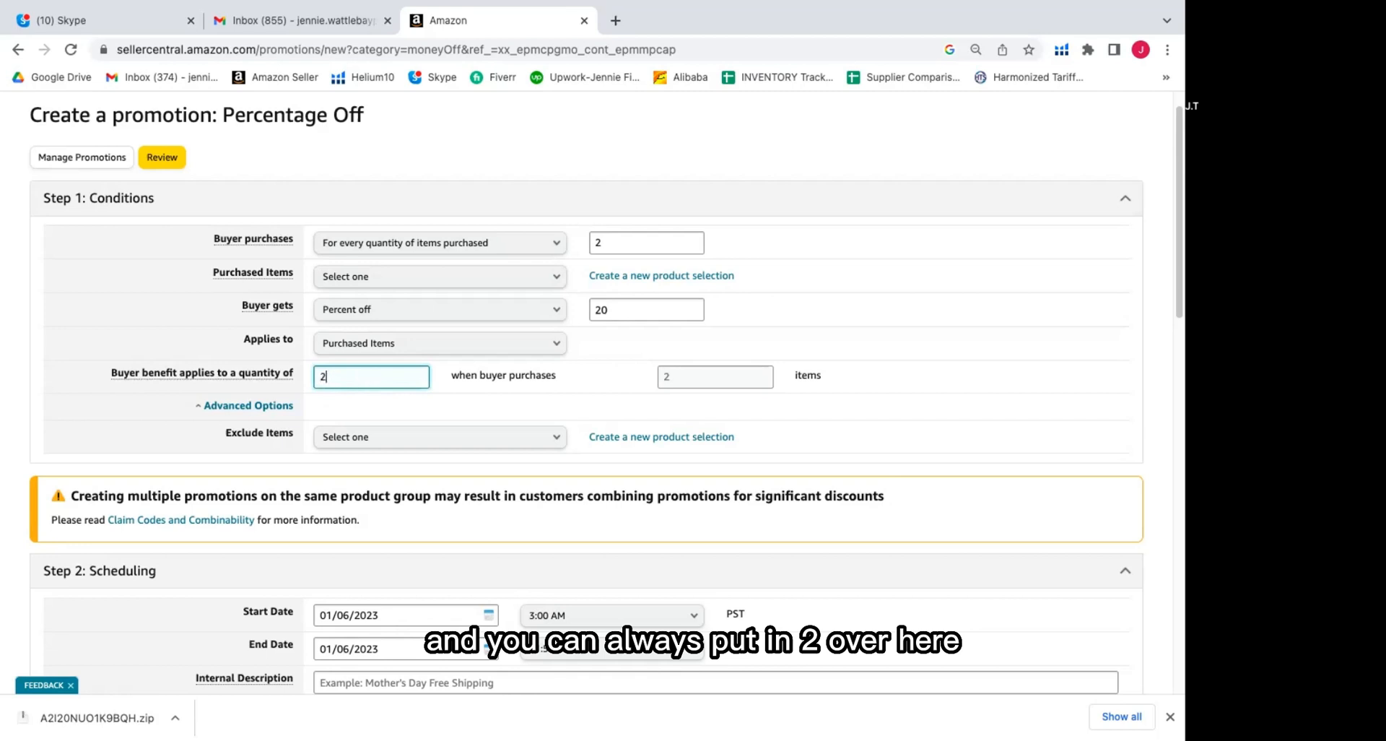
pyautogui.click(578, 381)
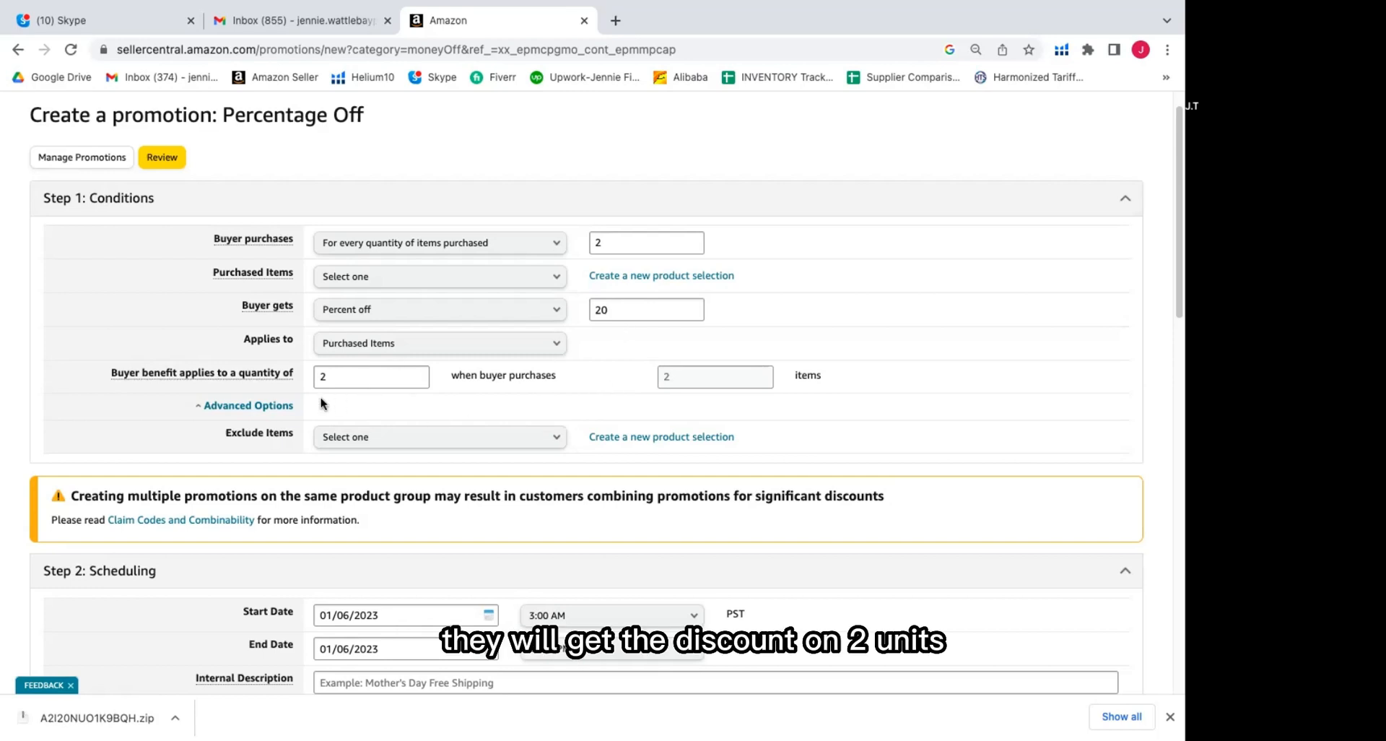
# Set the buyer purchase condition to at least 1 item and apply the discount to Purchased Items
pyautogui.click(490, 245)
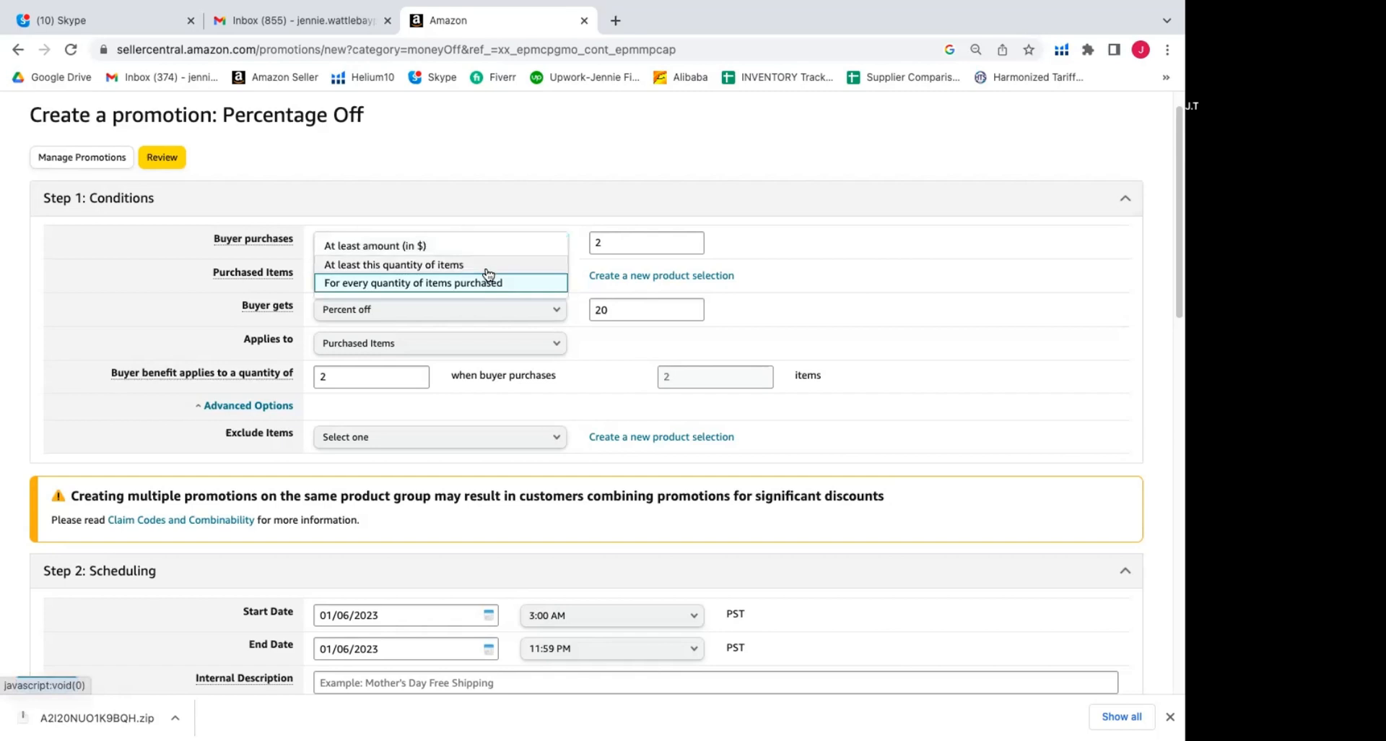
pyautogui.click(488, 266)
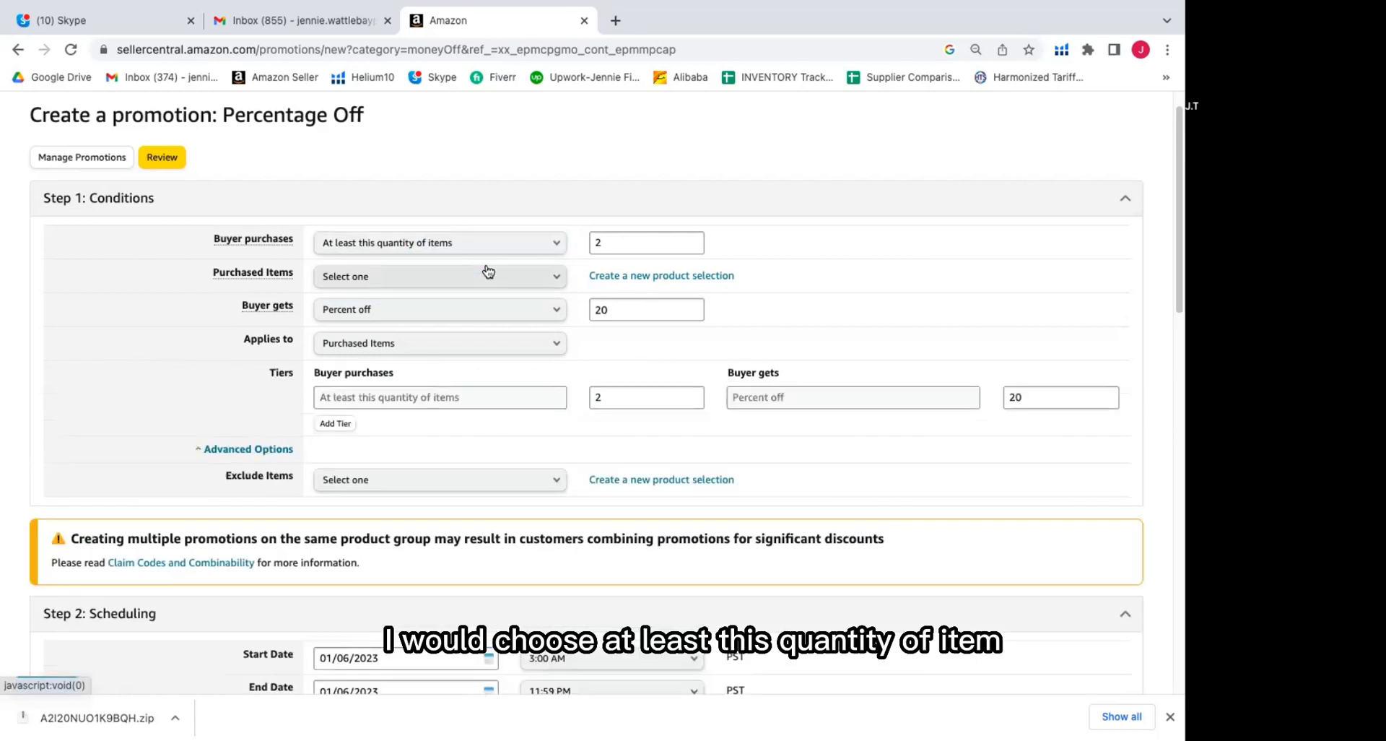
pyautogui.click(638, 243)
pyautogui.press('BackSpace')
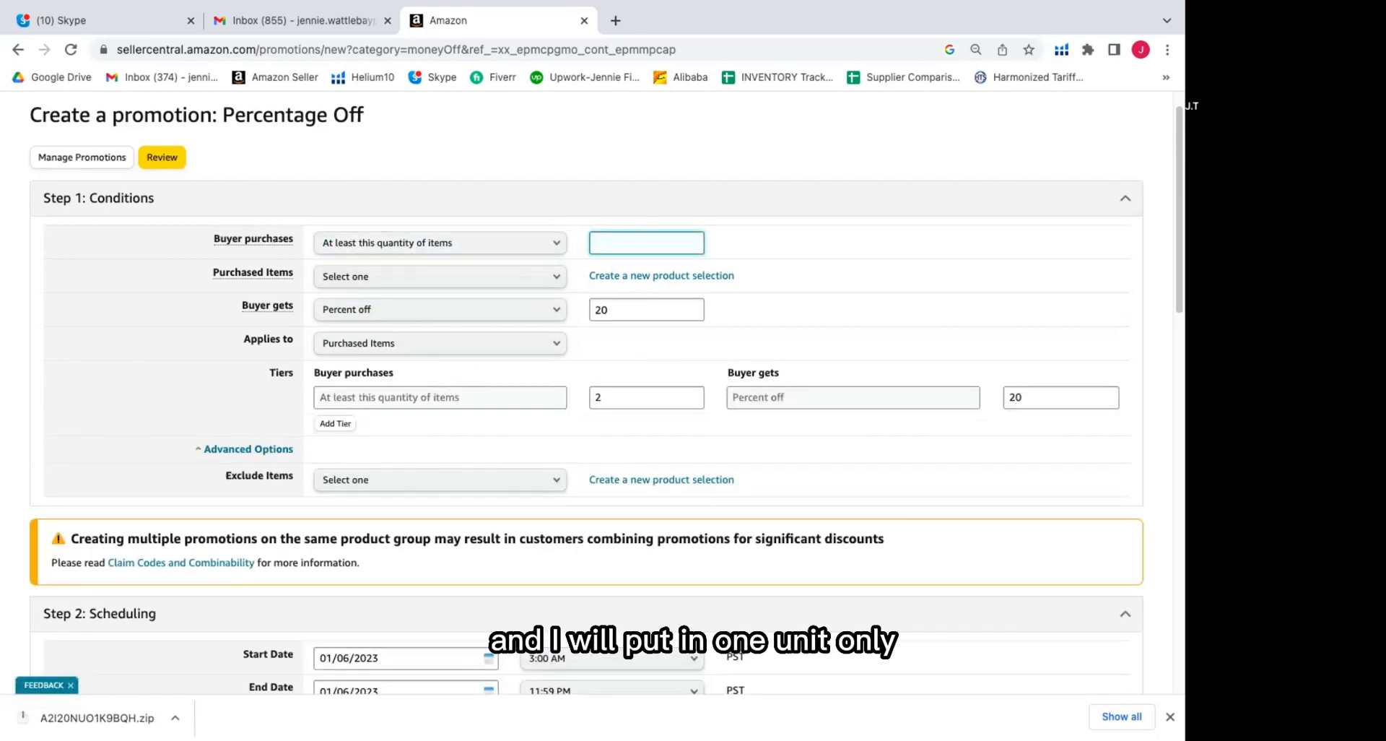
pyautogui.write('1')
pyautogui.click(867, 246)
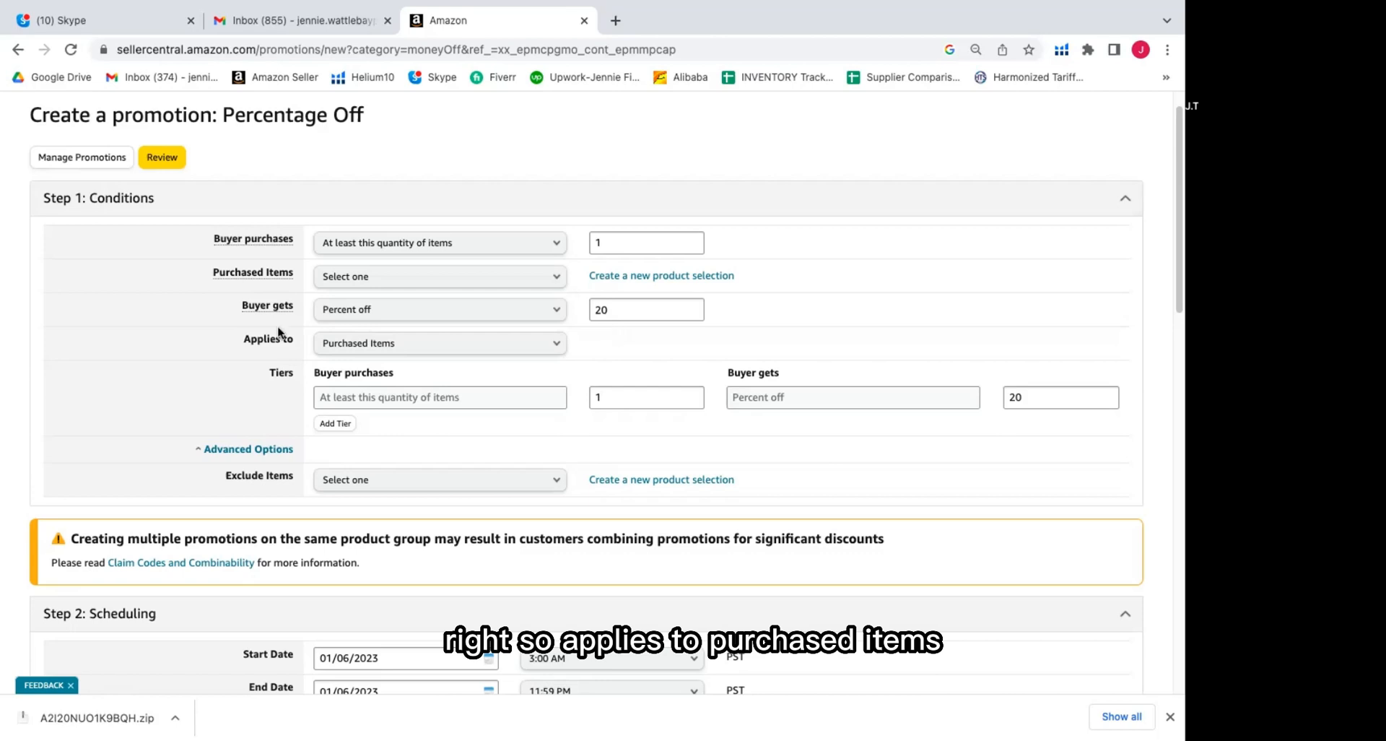
pyautogui.click(507, 353)
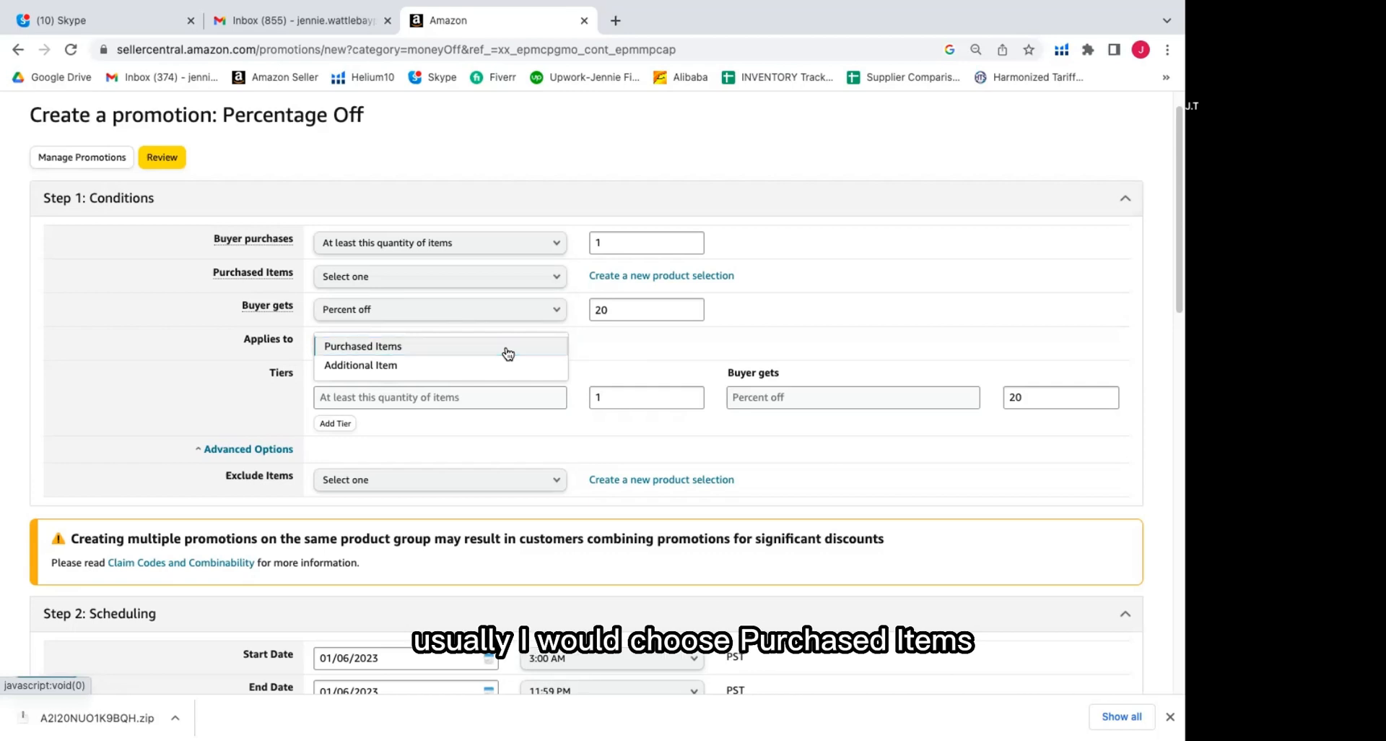
pyautogui.click(506, 350)
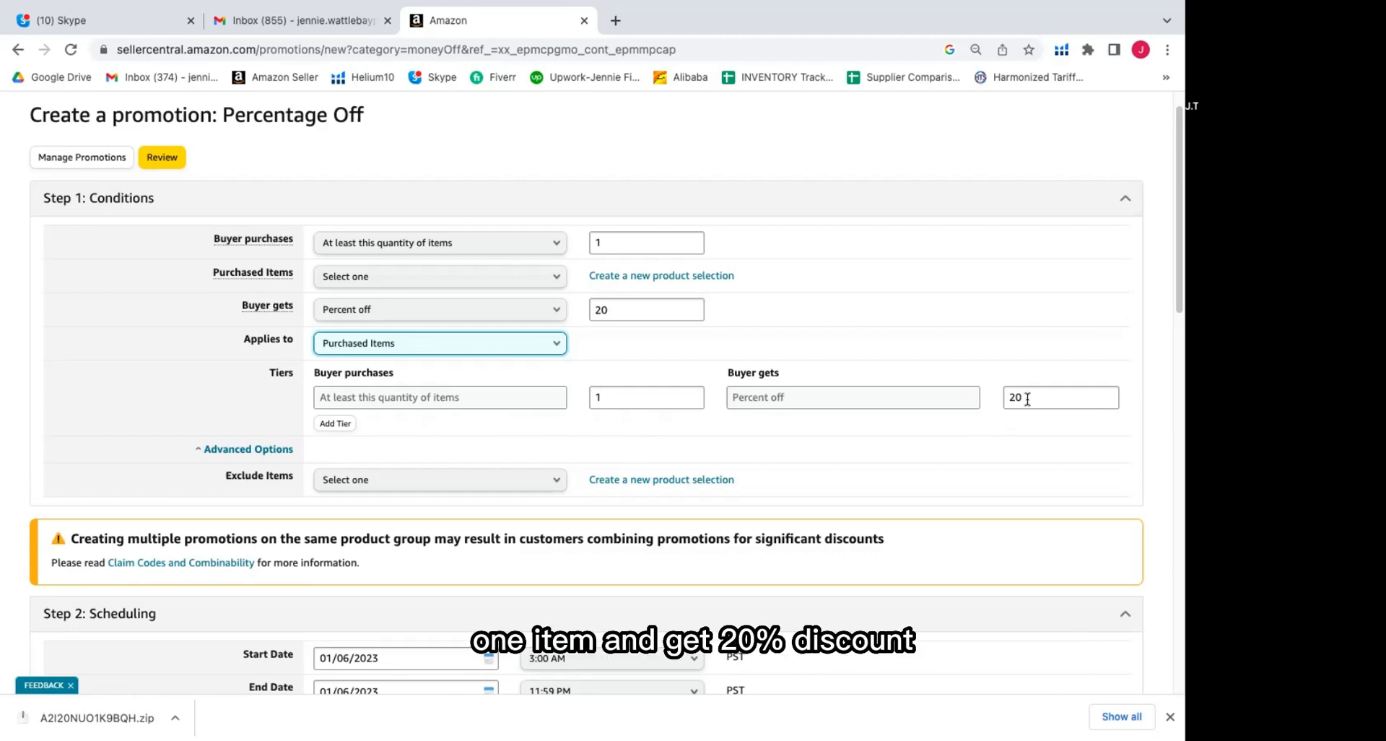
# Try a second tier giving 25 percent off for at least 3 items, and remove that tier again
pyautogui.click(337, 425)
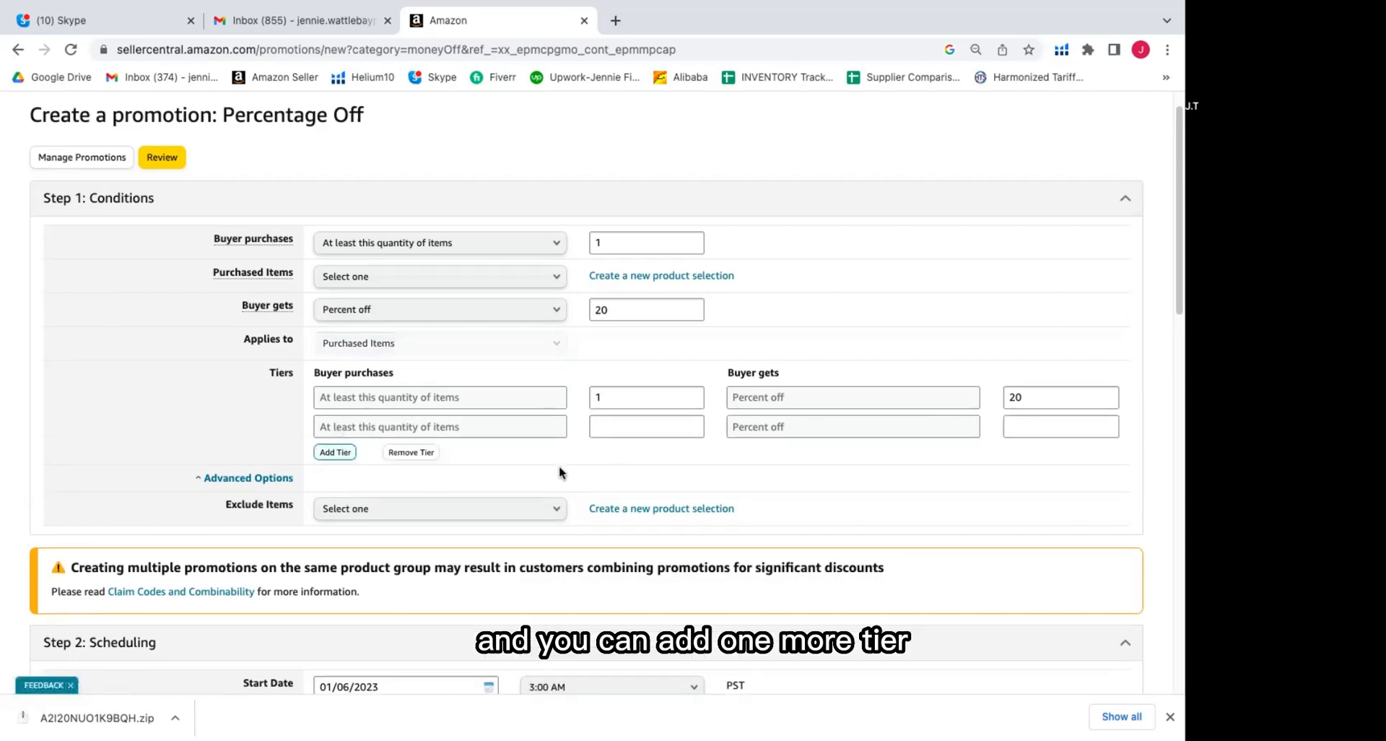
pyautogui.click(609, 430)
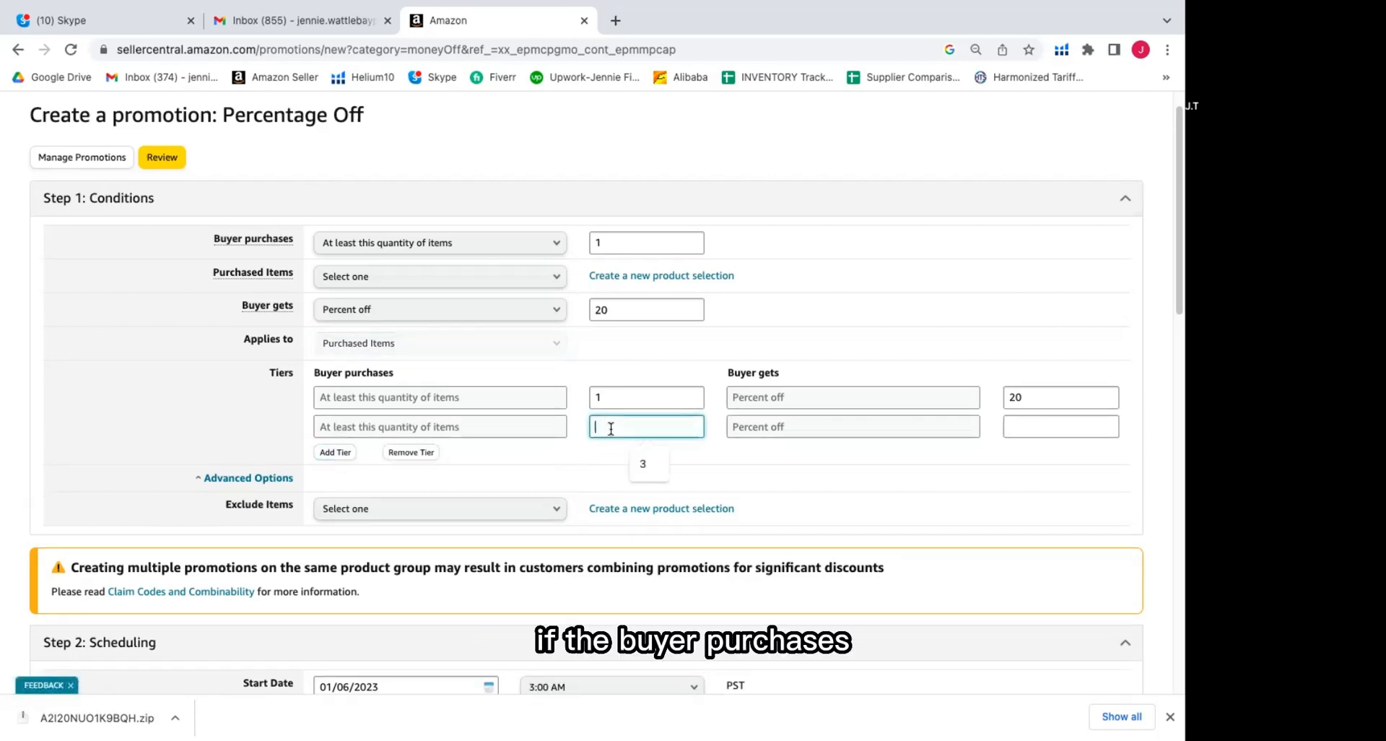
pyautogui.write('3')
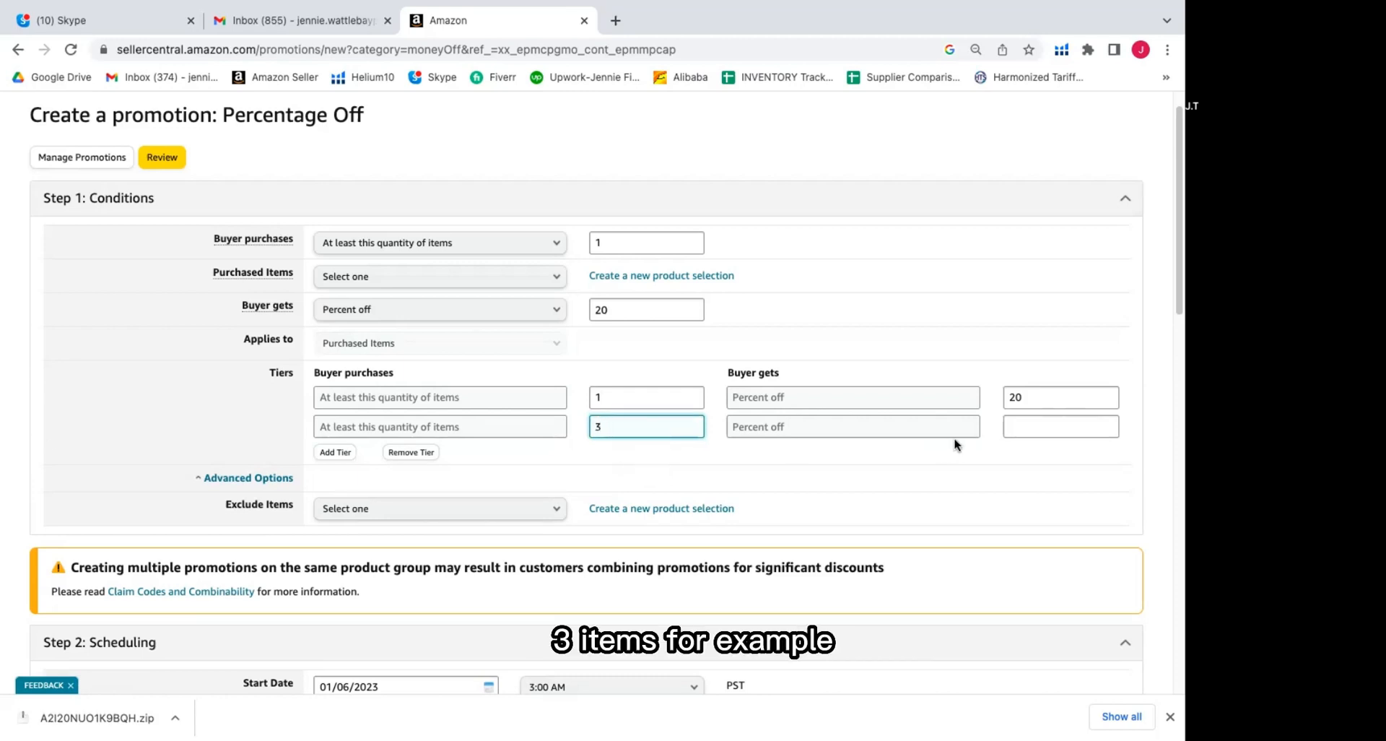
pyautogui.click(1031, 433)
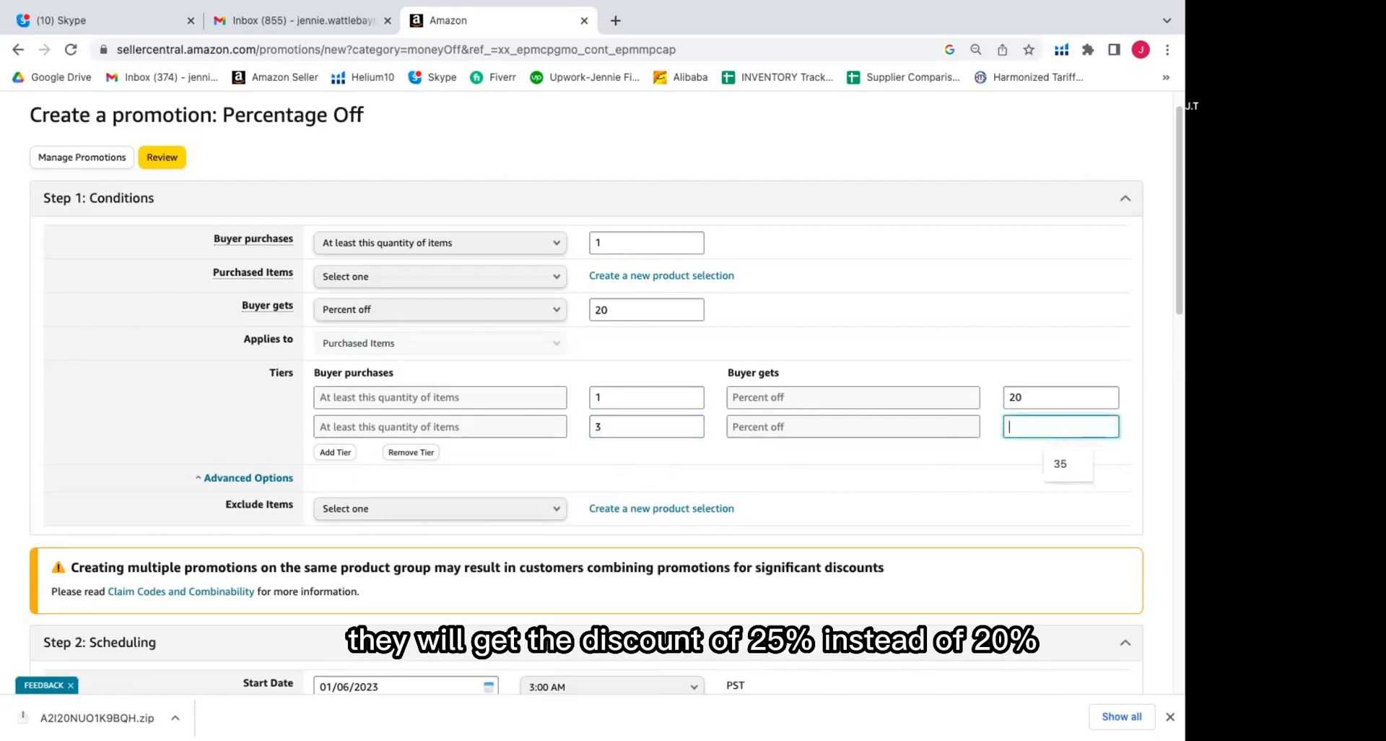
pyautogui.write('25')
pyautogui.click(986, 455)
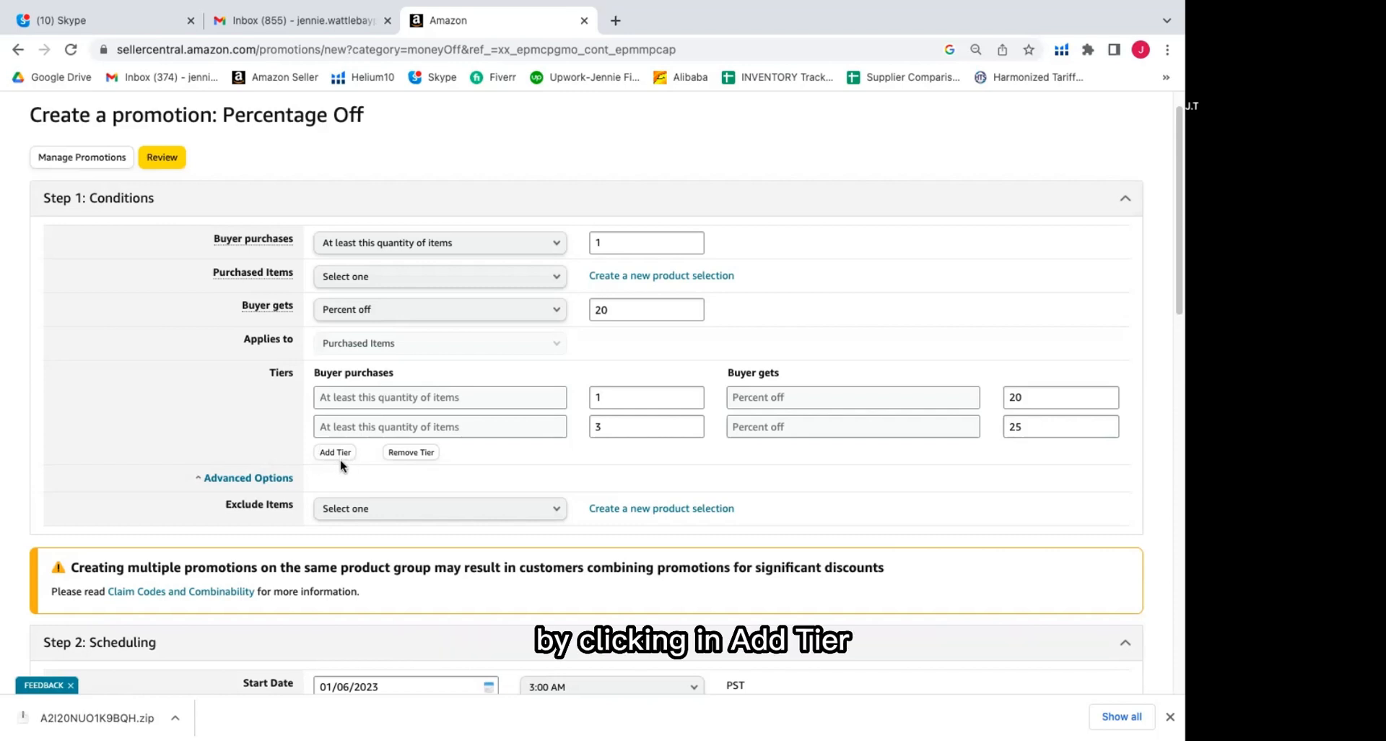
pyautogui.click(411, 452)
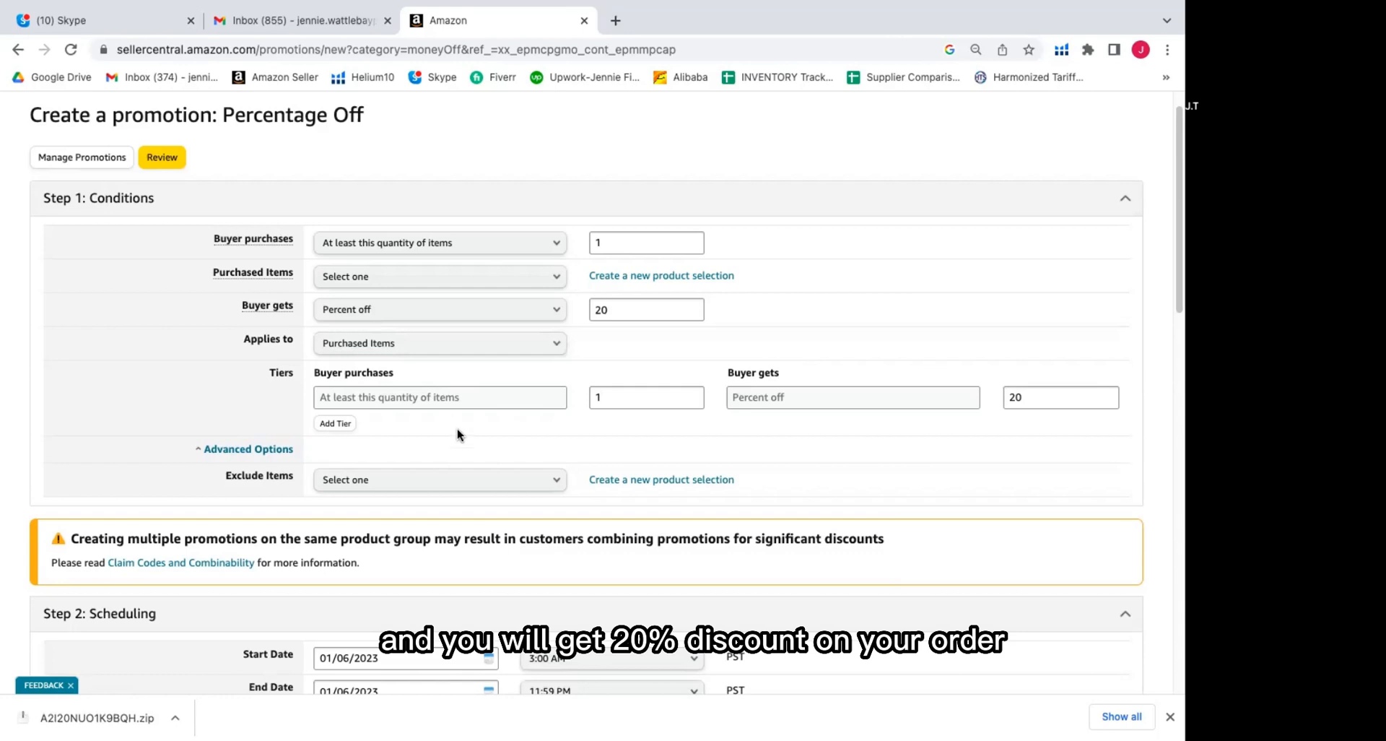
# Start a new product selection for the purchased items and view the available product selection types
pyautogui.scroll(-1, 240, 468)
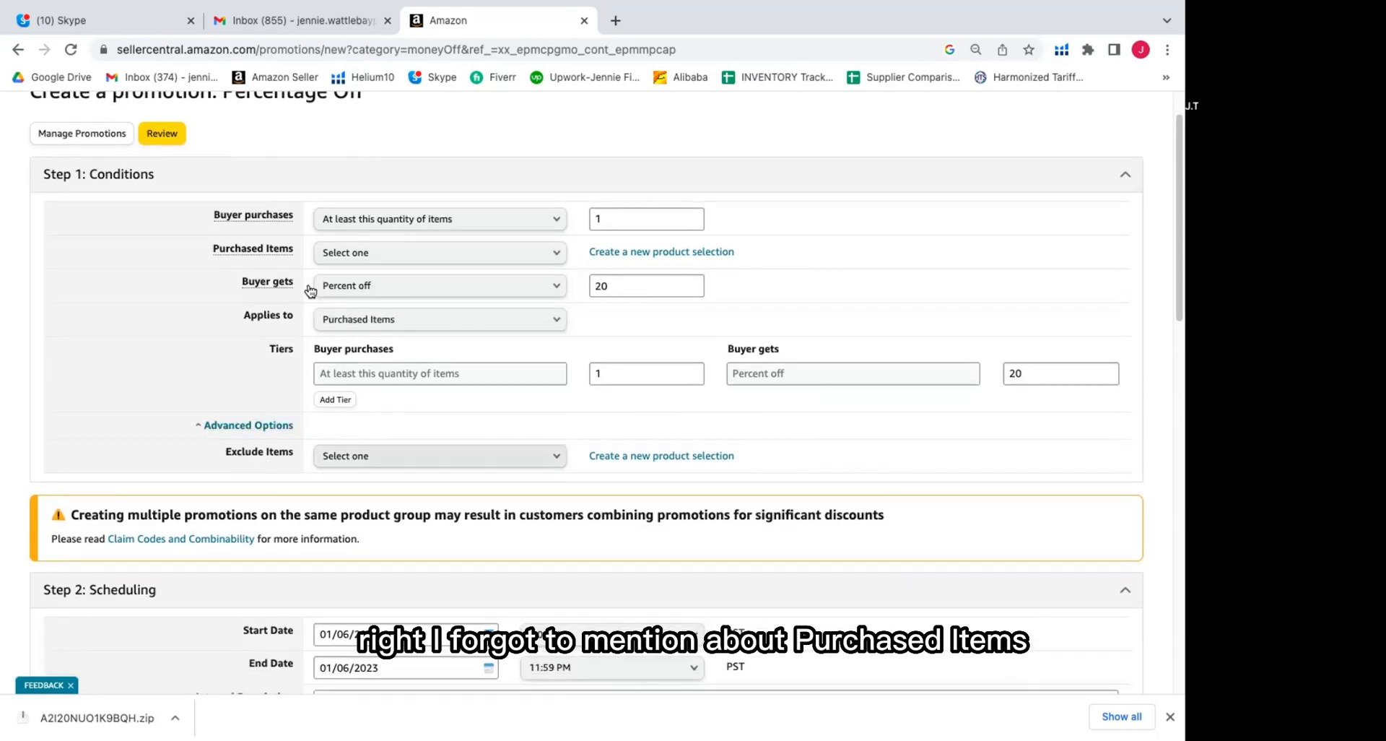
pyautogui.moveTo(211, 252)
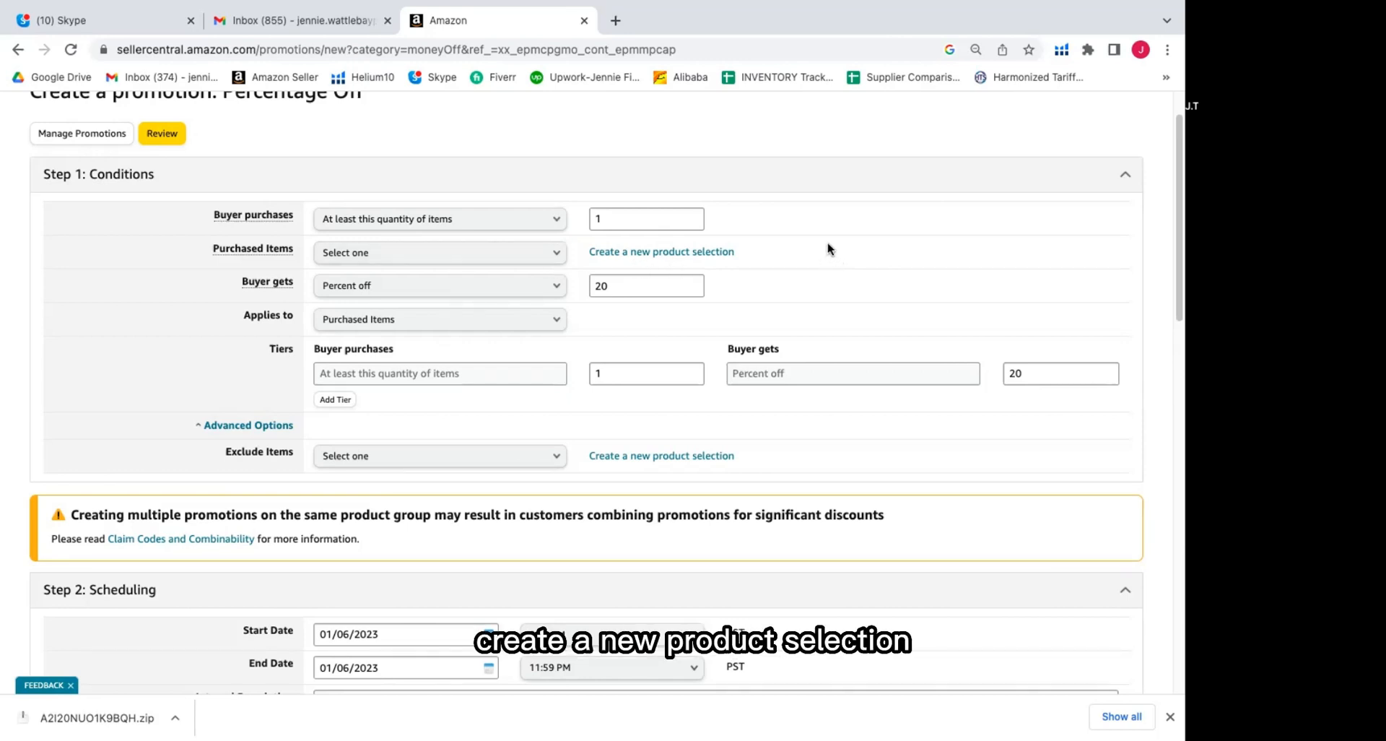
pyautogui.click(621, 252)
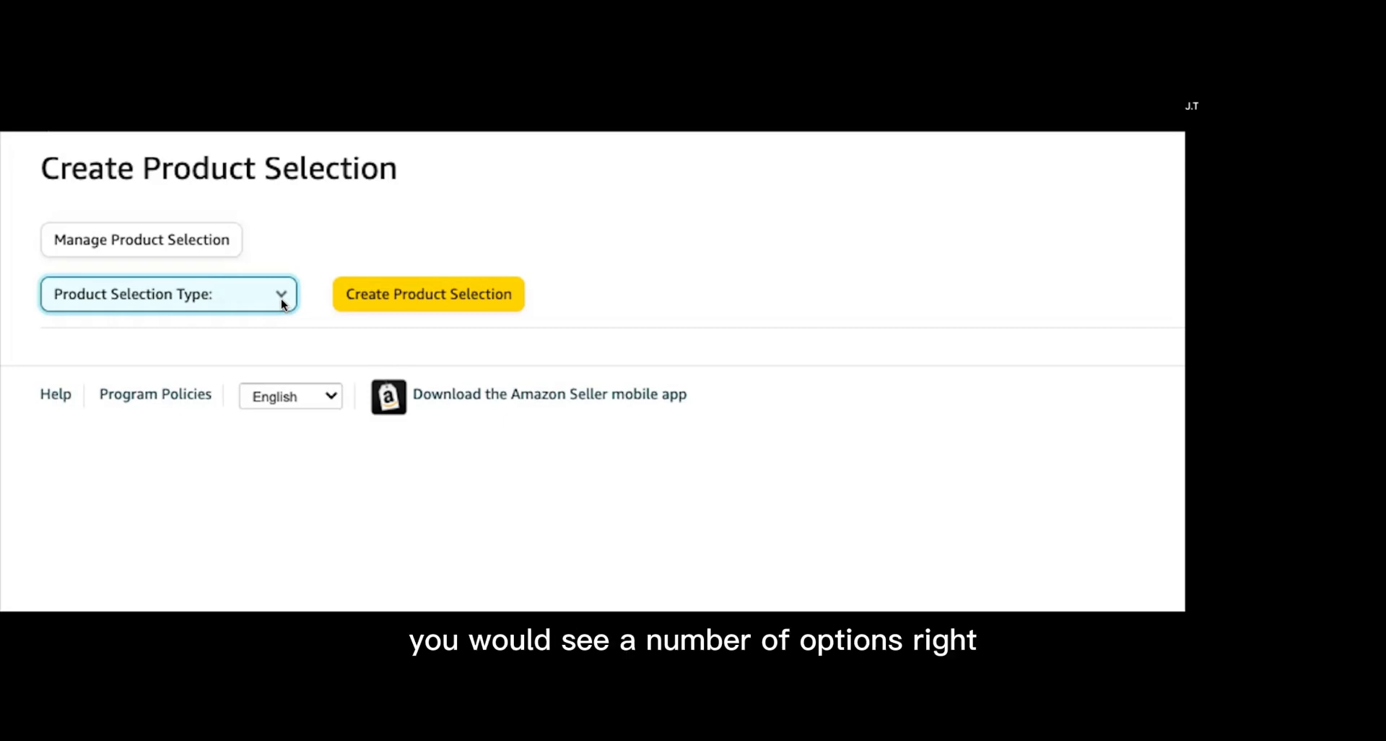
pyautogui.click(139, 294)
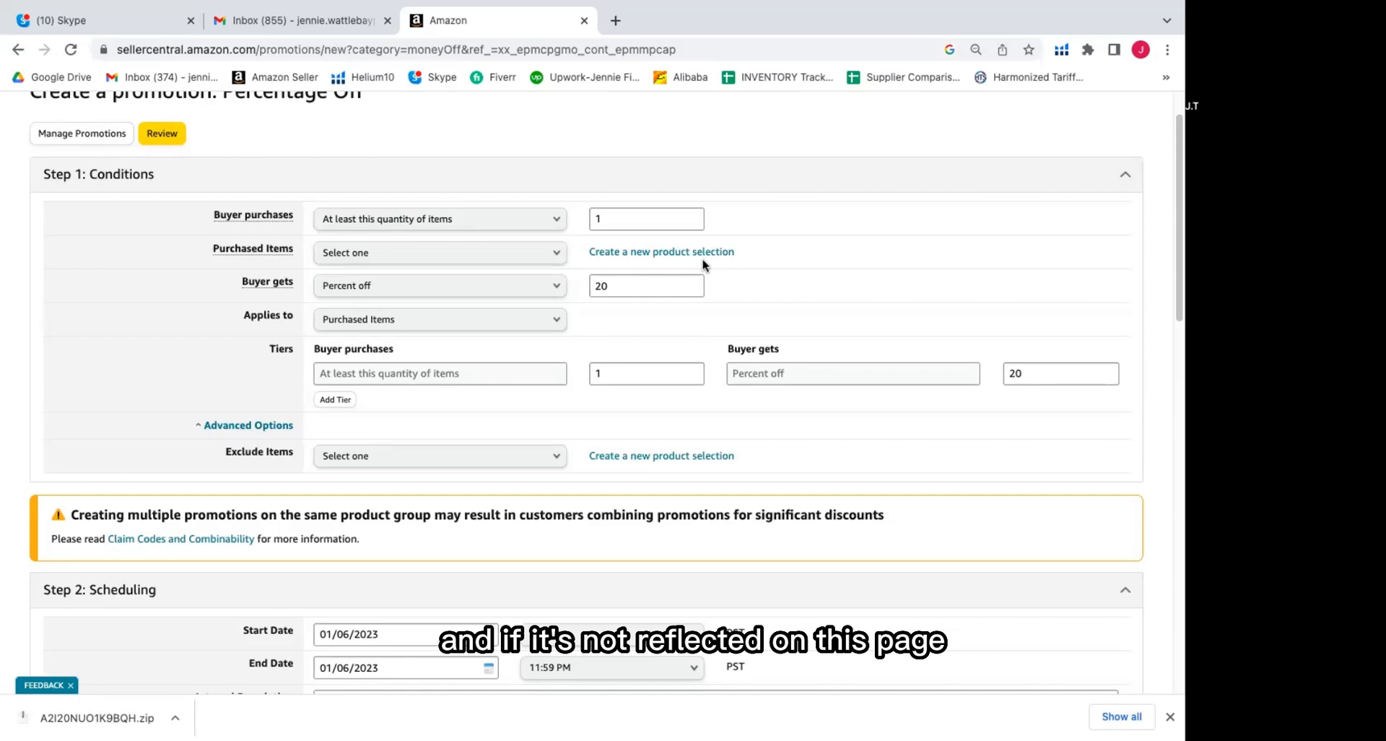
# Examine the promotion's scheduling section, including the start date, end date, internal description and tracking ID
pyautogui.scroll(1, 350, 137)
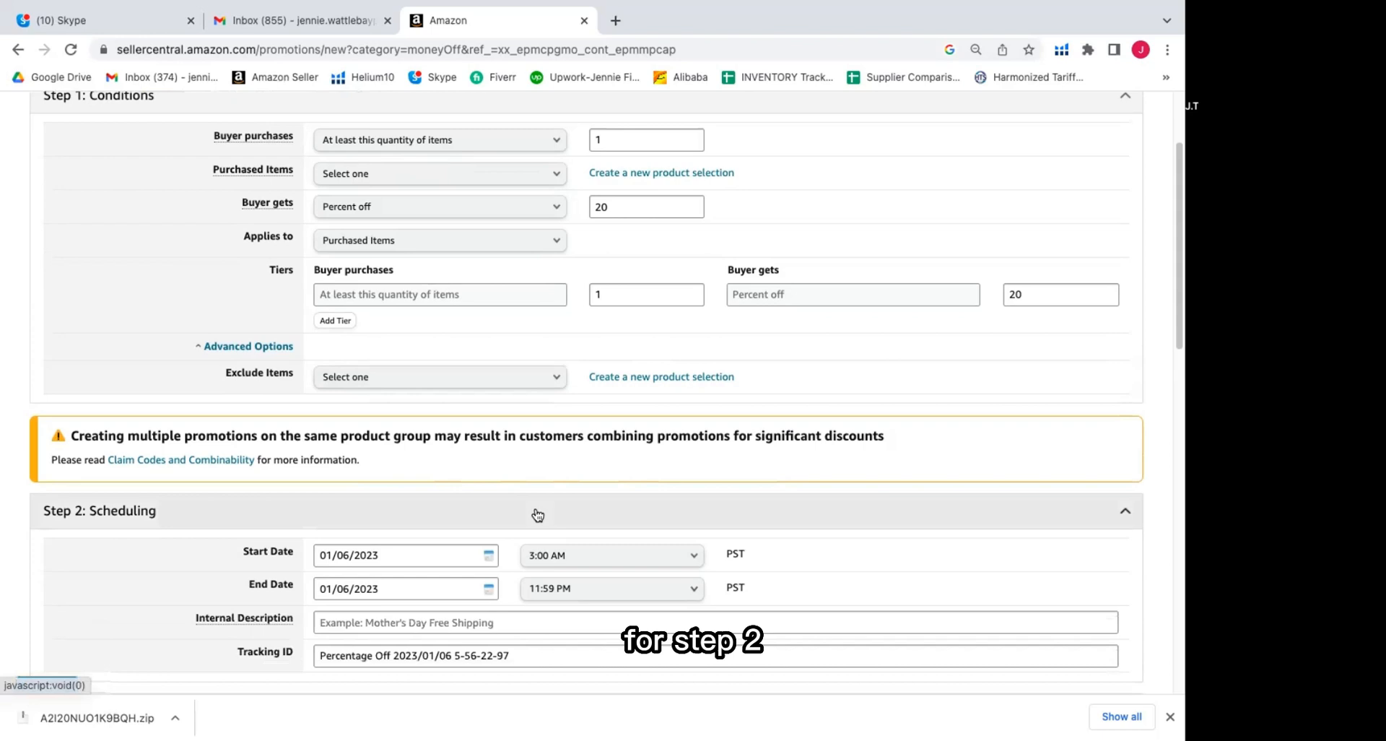
pyautogui.scroll(-1, 534, 510)
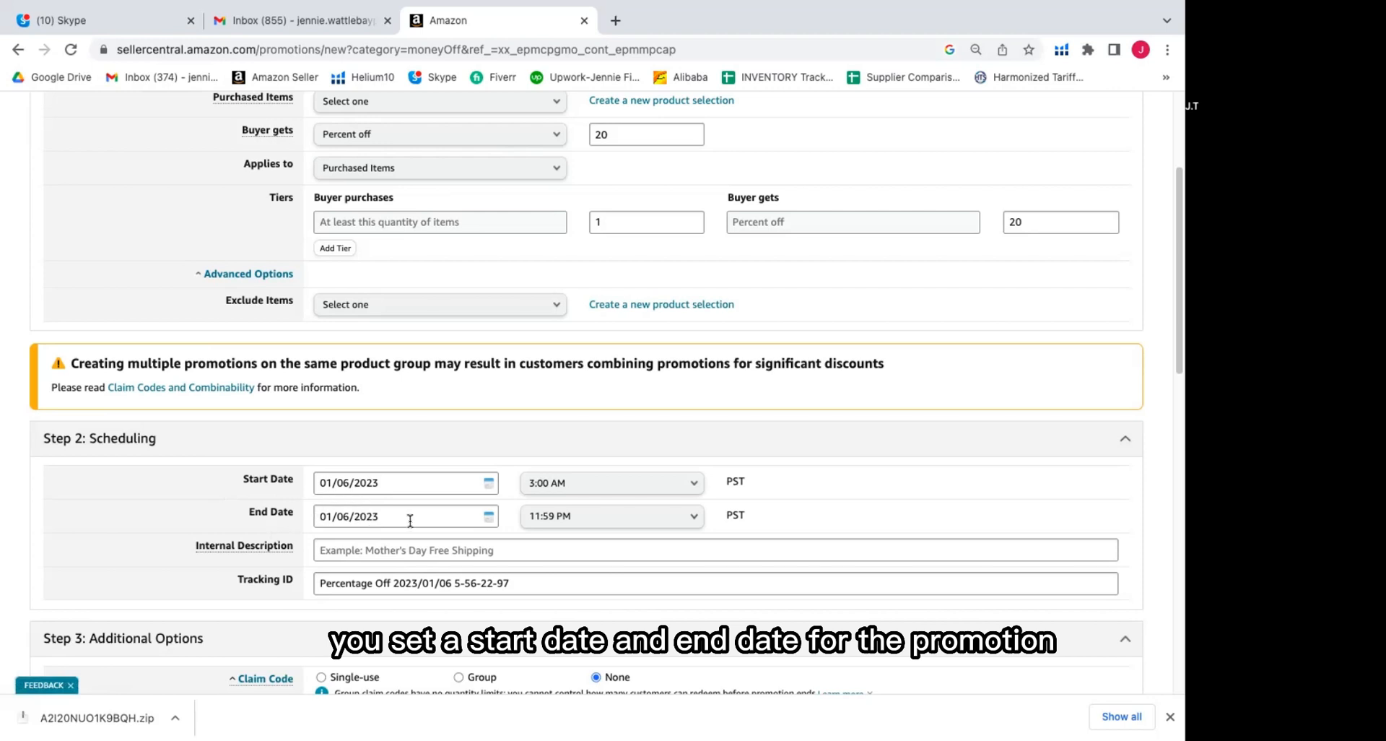
pyautogui.scroll(-1, 347, 549)
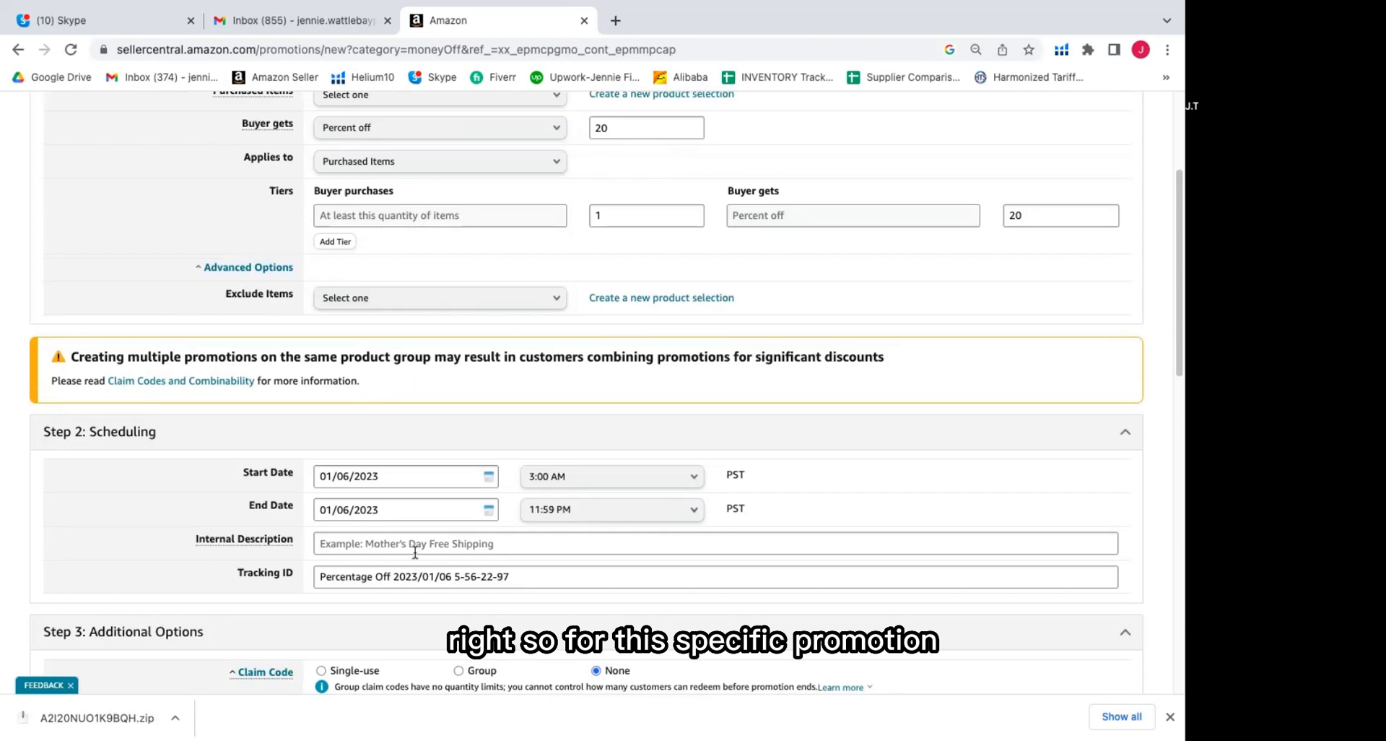
pyautogui.scroll(1, 542, 217)
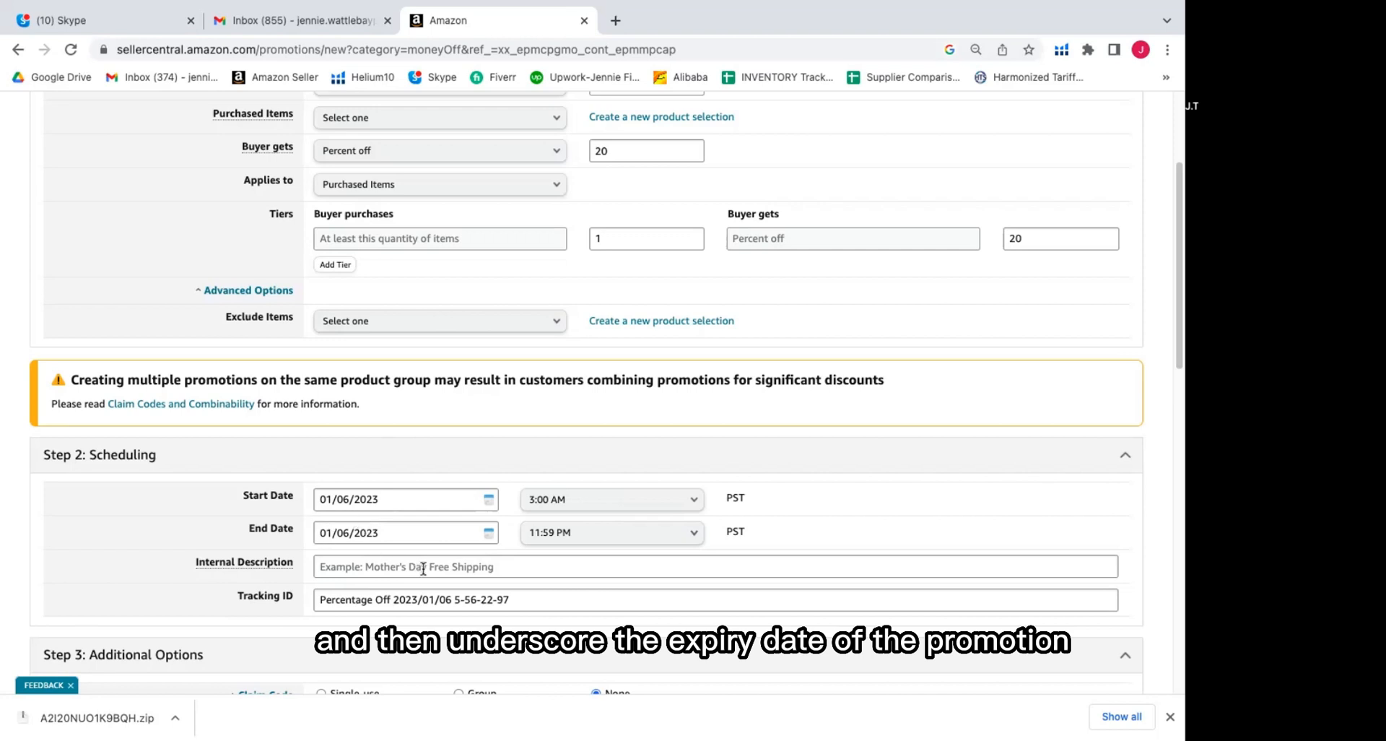
pyautogui.scroll(2, 421, 564)
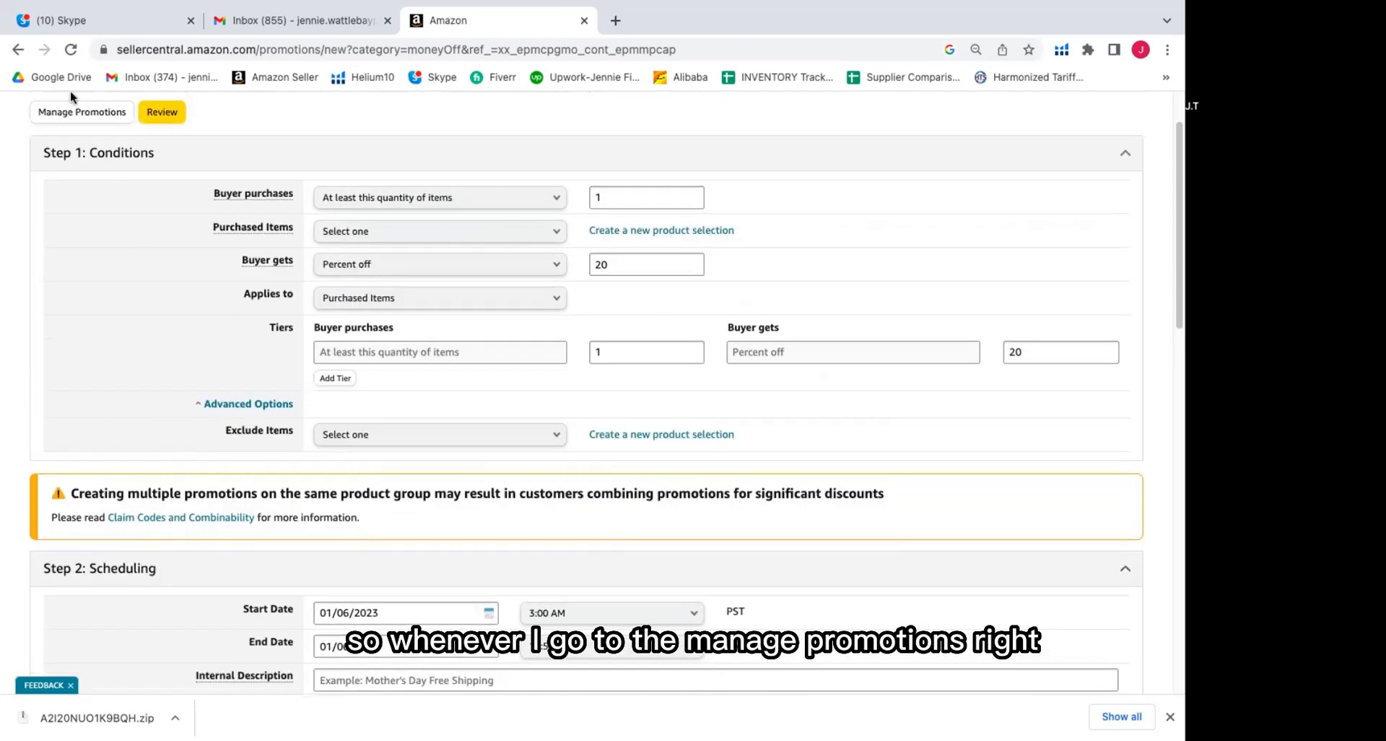
# Set the claim code type to Single-use in the promotion's additional options
pyautogui.scroll(-1, 424, 530)
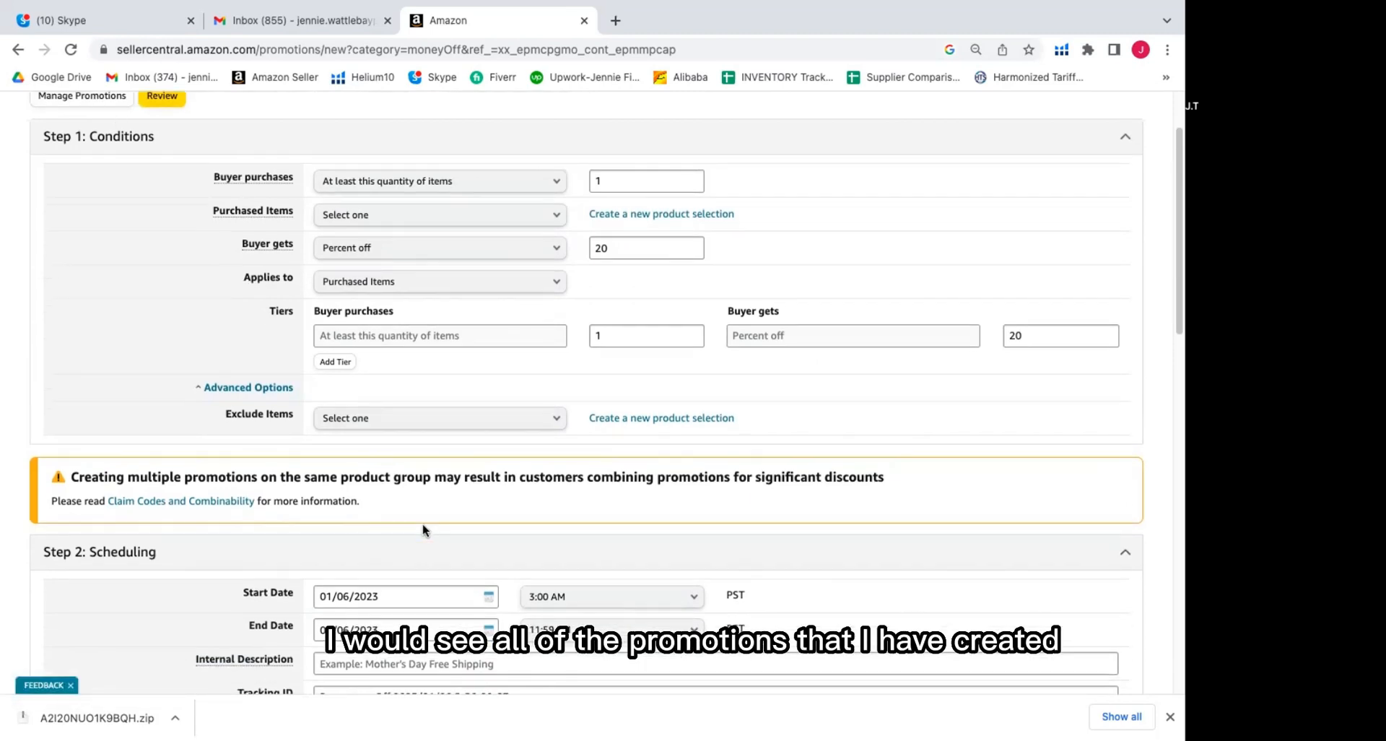
pyautogui.scroll(-2, 425, 529)
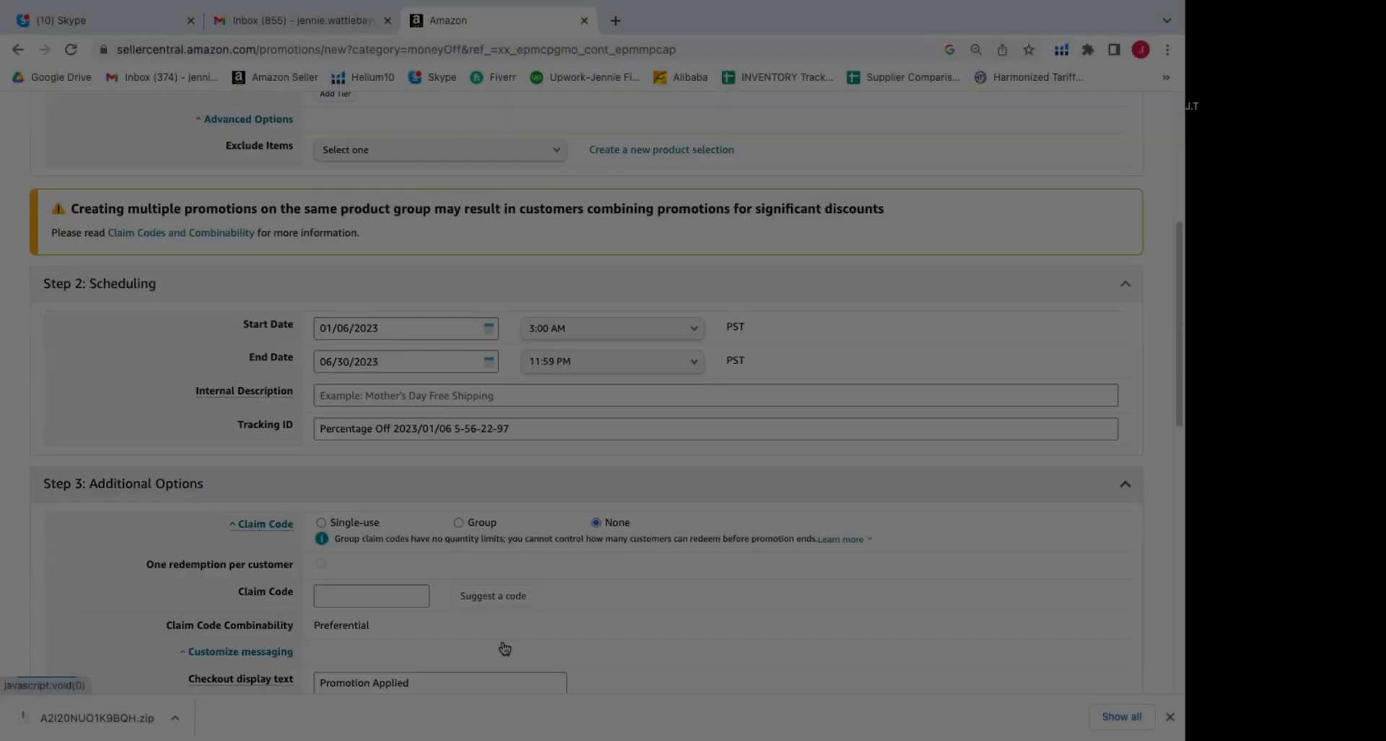
pyautogui.scroll(-5, 482, 605)
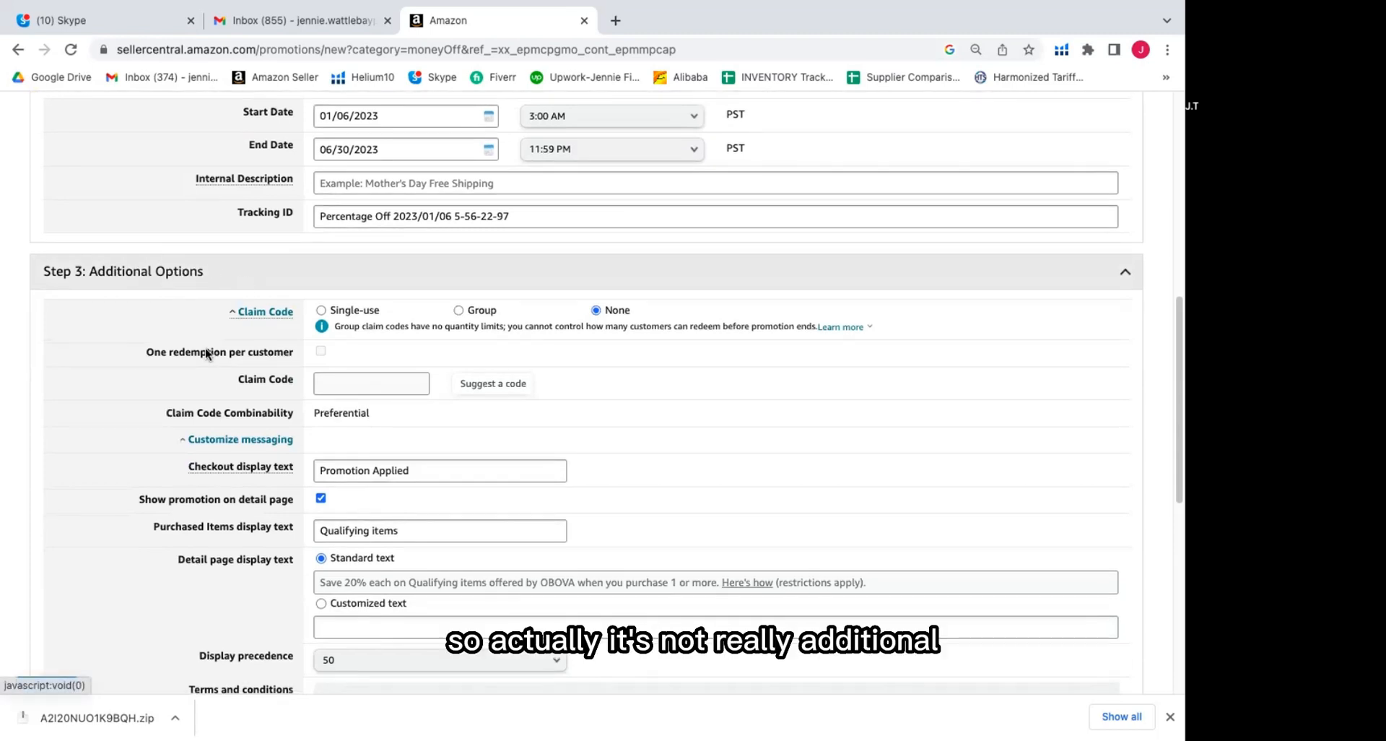
pyautogui.scroll(-1, 198, 373)
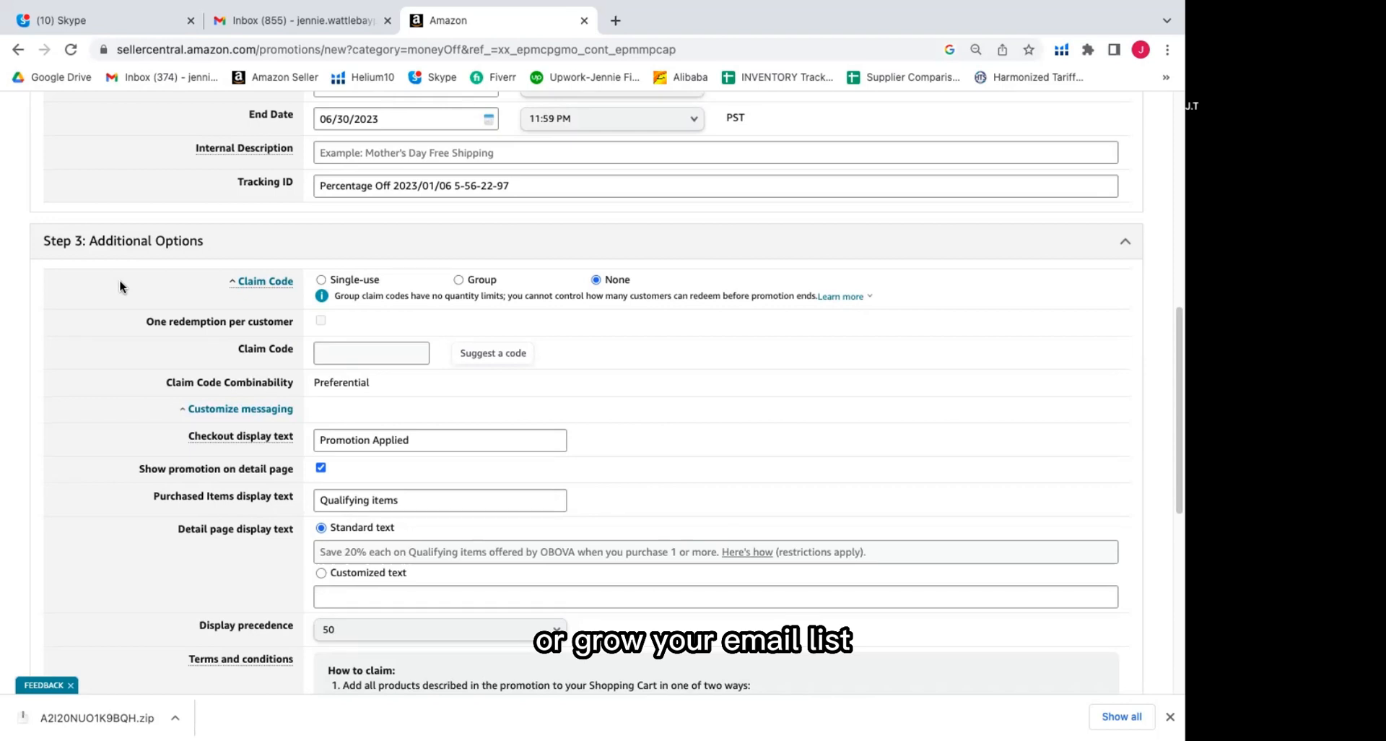
pyautogui.moveTo(253, 293)
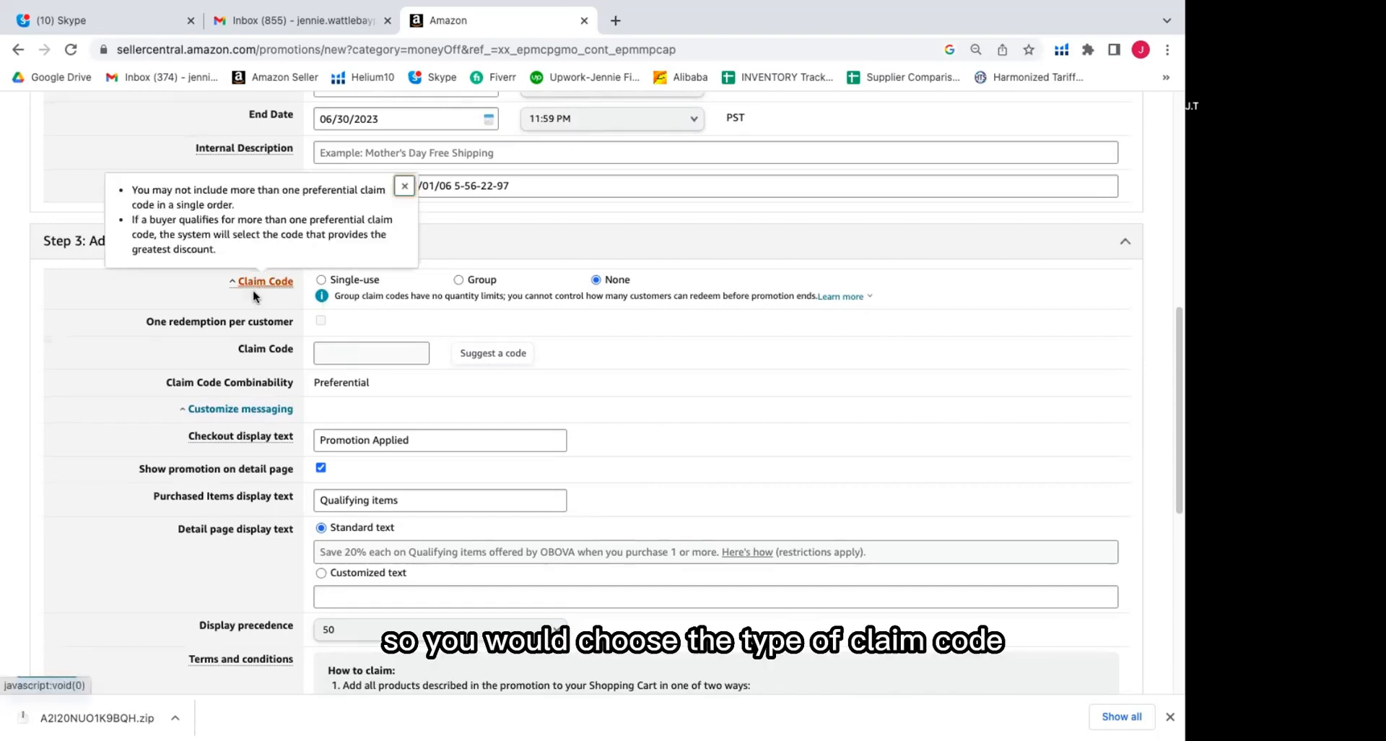
pyautogui.click(321, 280)
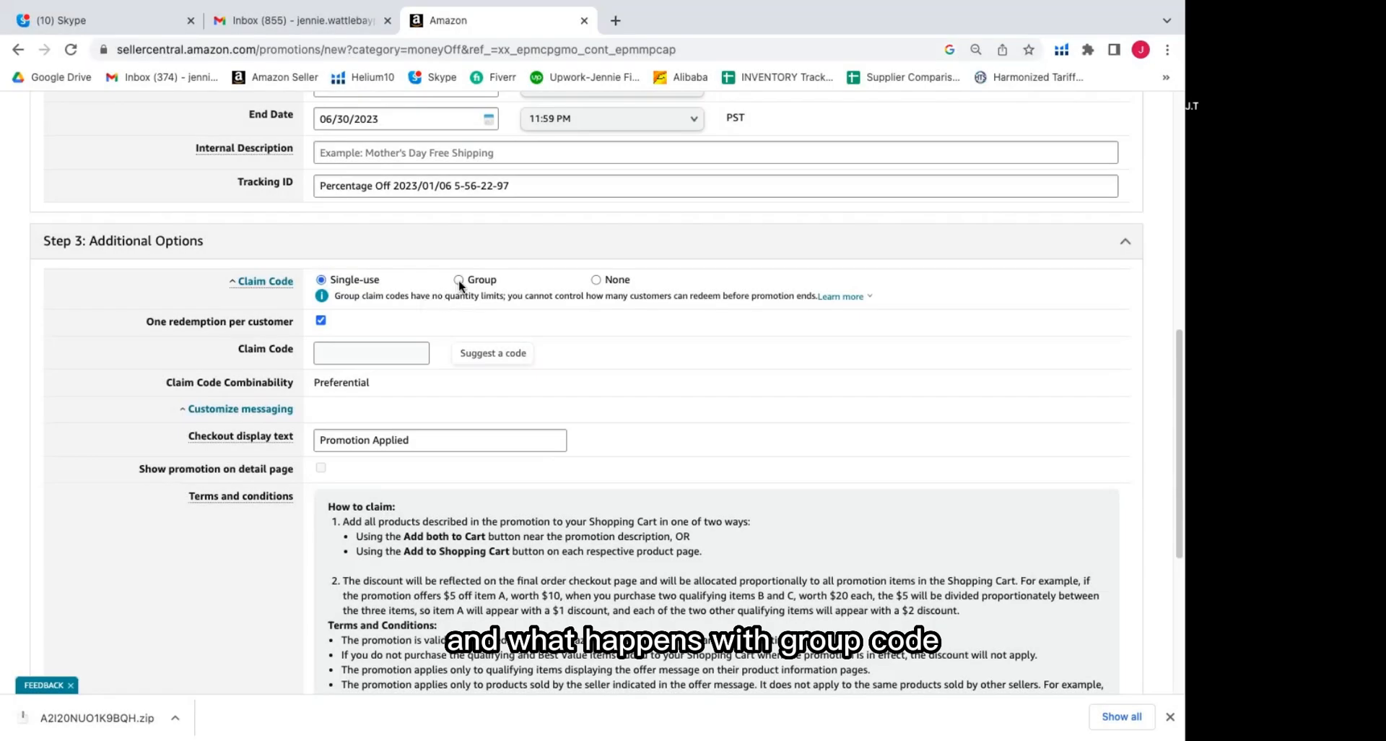
# Try the Group claim code type with customized detail page display text, and return the claim code to Single-use
pyautogui.click(458, 280)
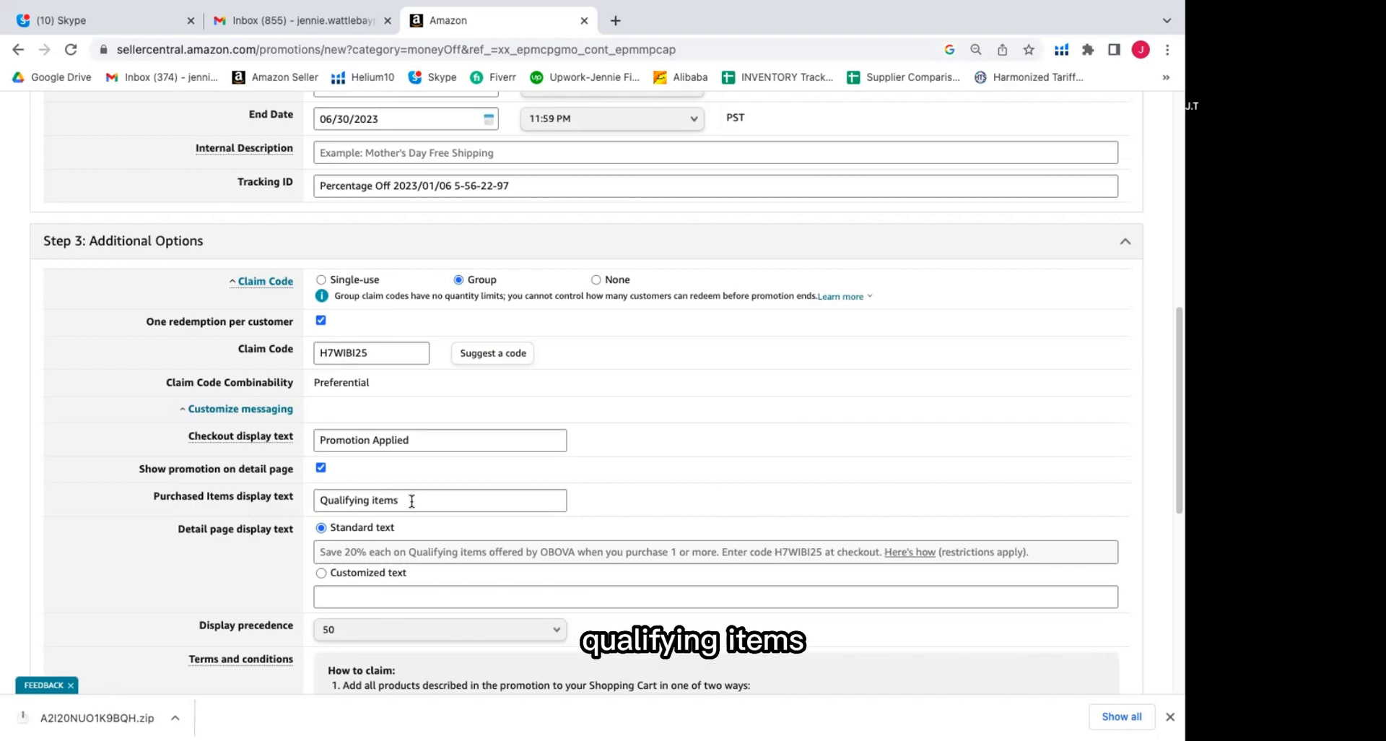
pyautogui.scroll(-1, 412, 501)
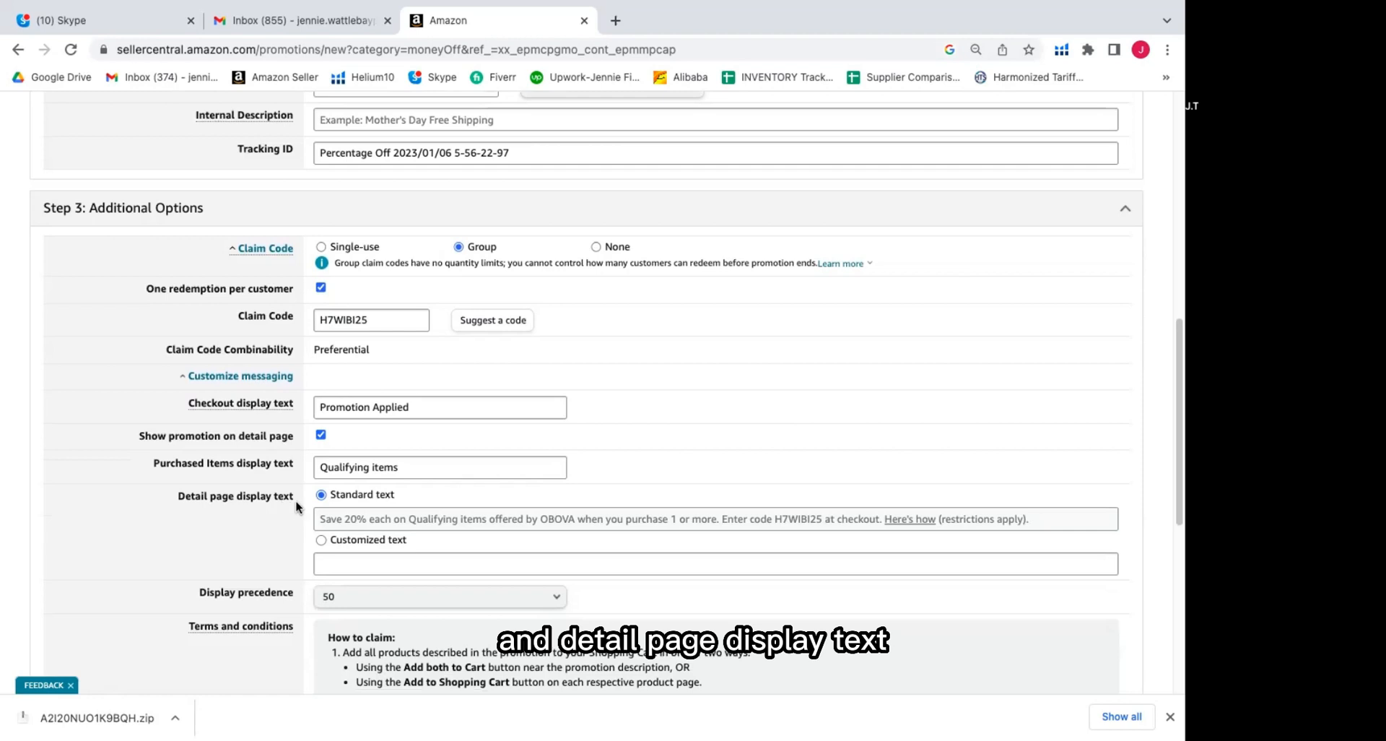
pyautogui.scroll(-1, 296, 501)
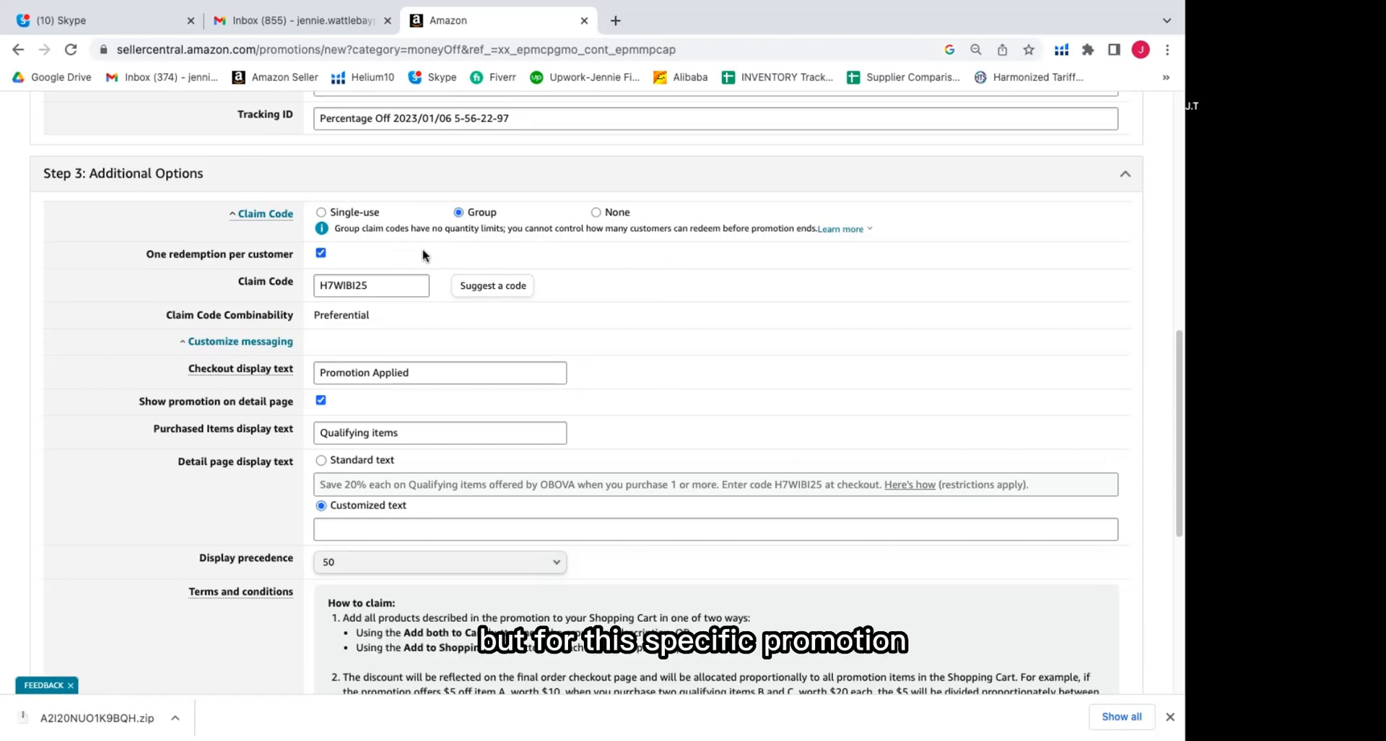
pyautogui.click(320, 212)
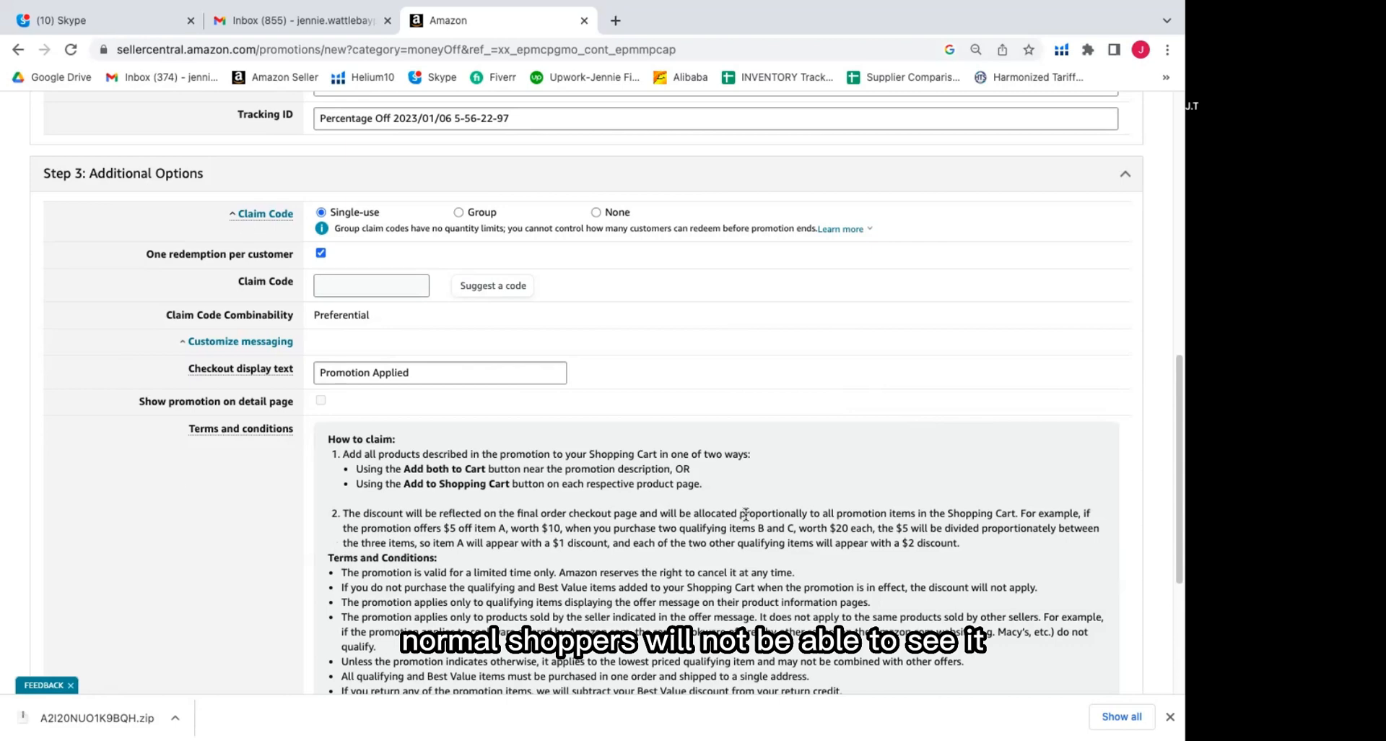
# Review the promotion's messaging and terms and conditions, and view the promotion starting 01/06/2023 in the list of created promotions
pyautogui.scroll(-1, 807, 446)
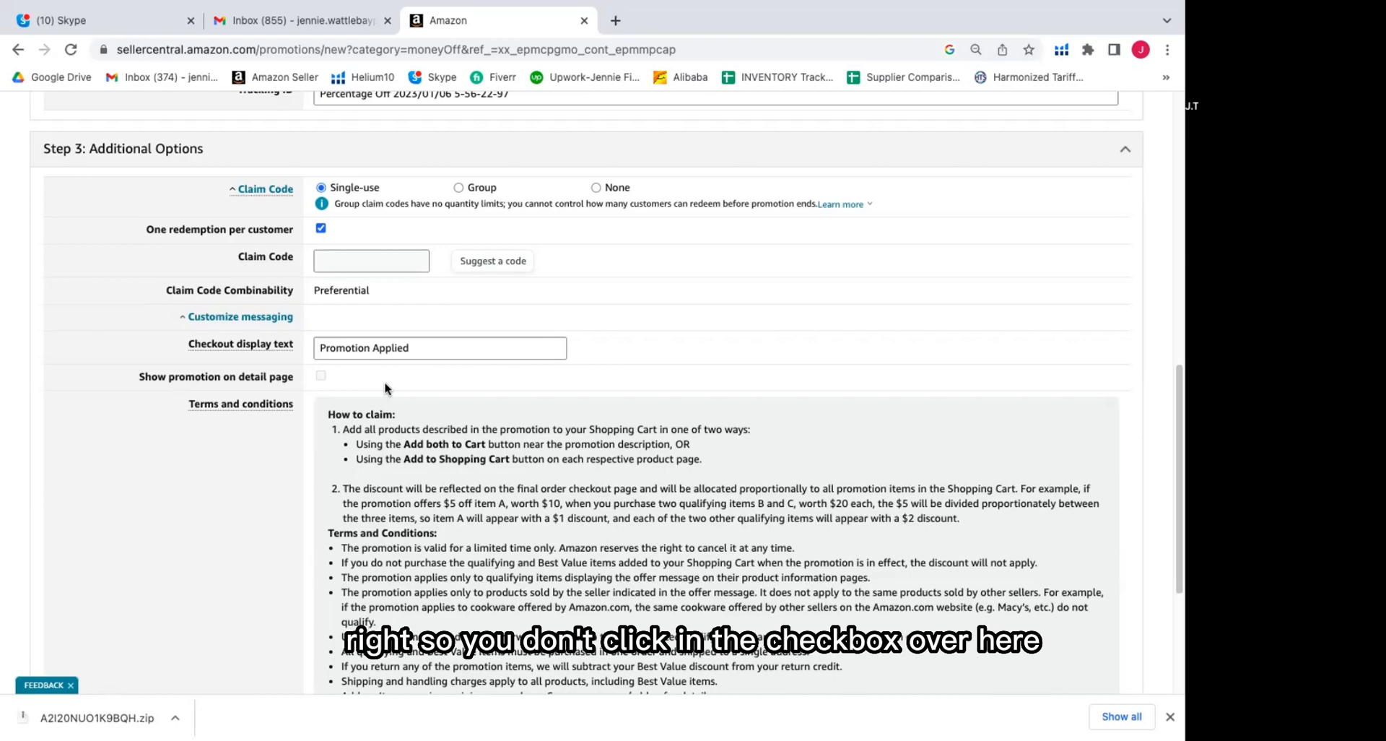
pyautogui.scroll(-4, 385, 388)
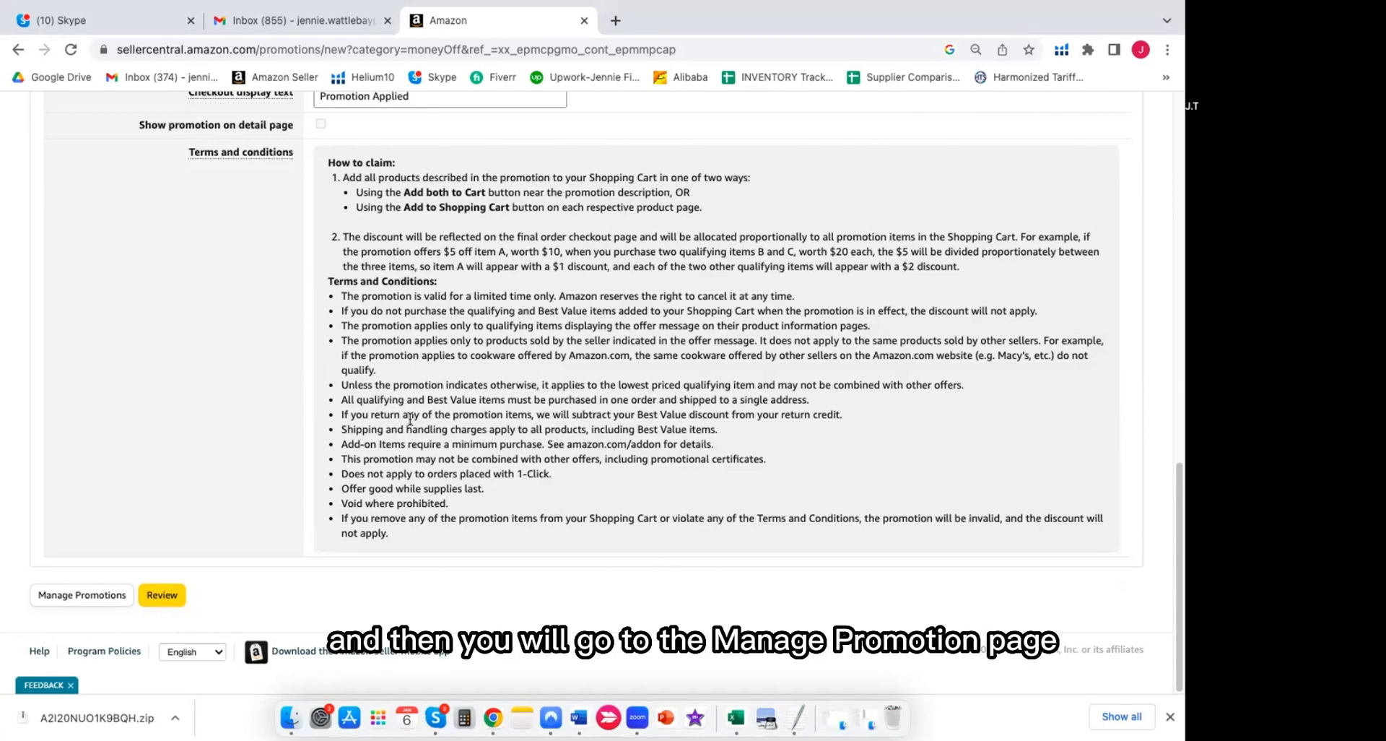
pyautogui.scroll(3, 409, 419)
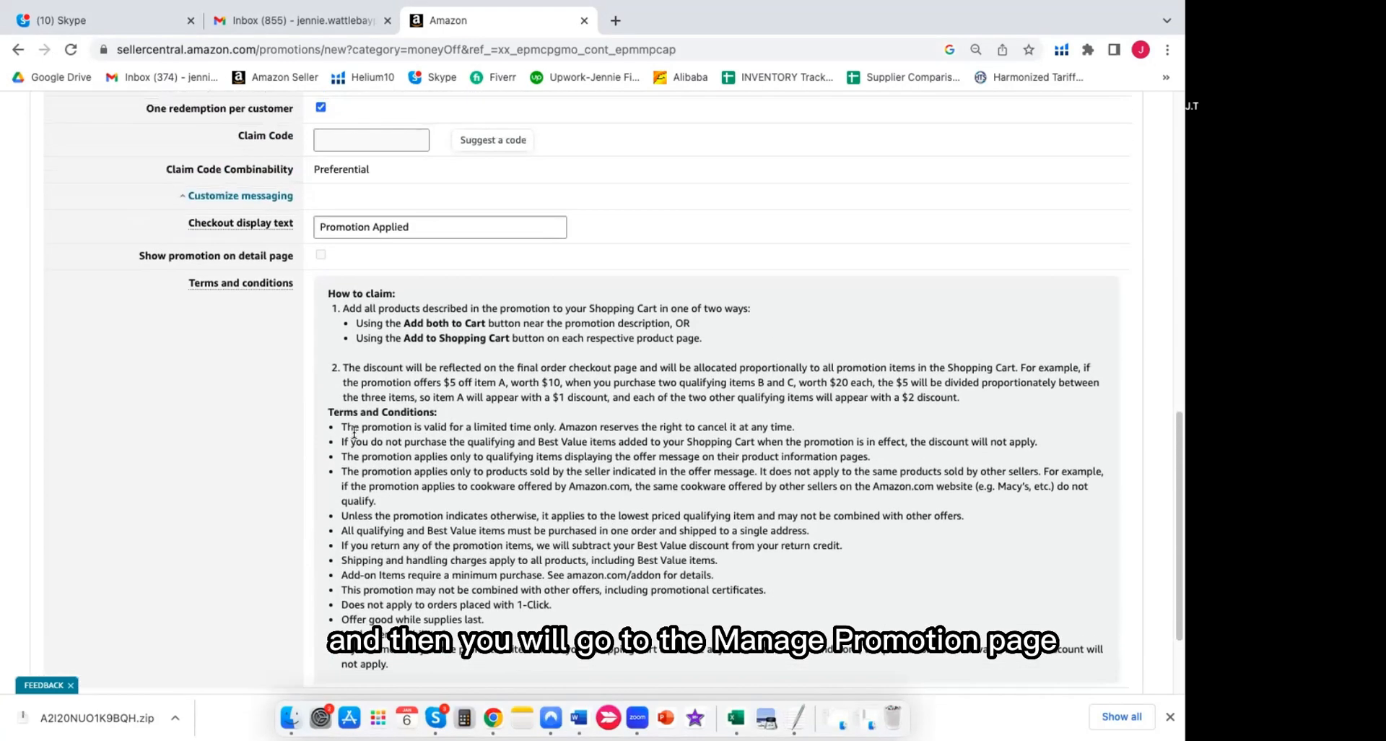
pyautogui.scroll(1, 353, 434)
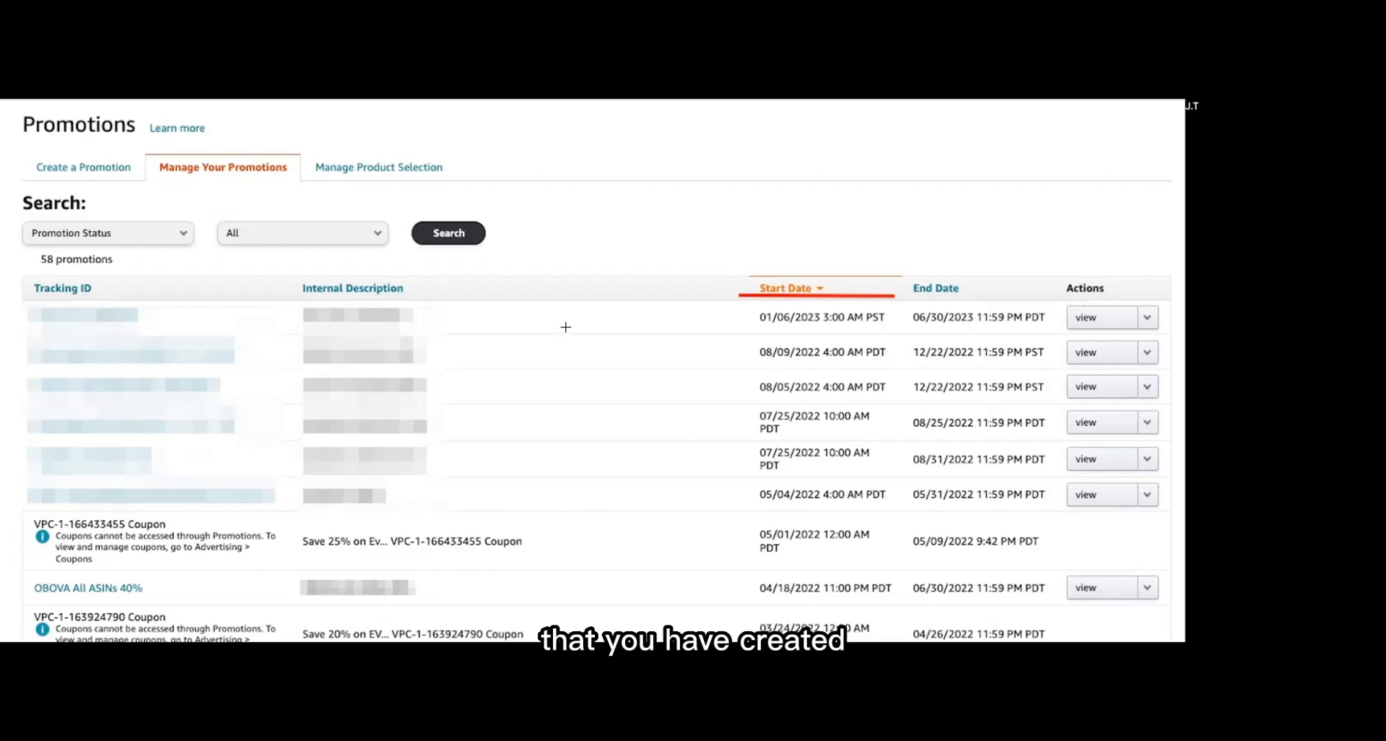
pyautogui.click(1090, 318)
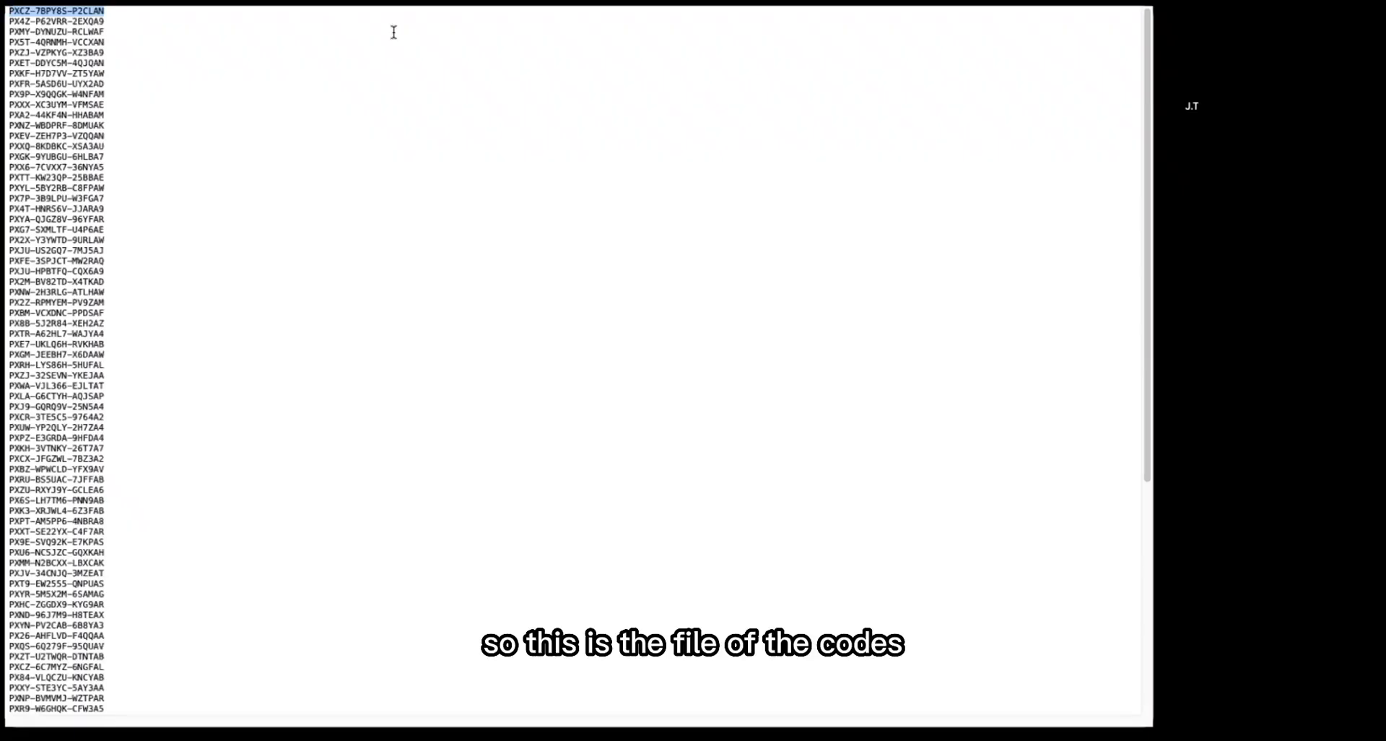
# In TextEdit, toggle the downloaded claim code file out of full screen and back, and select a block of the listed codes
pyautogui.moveTo(6, 6)
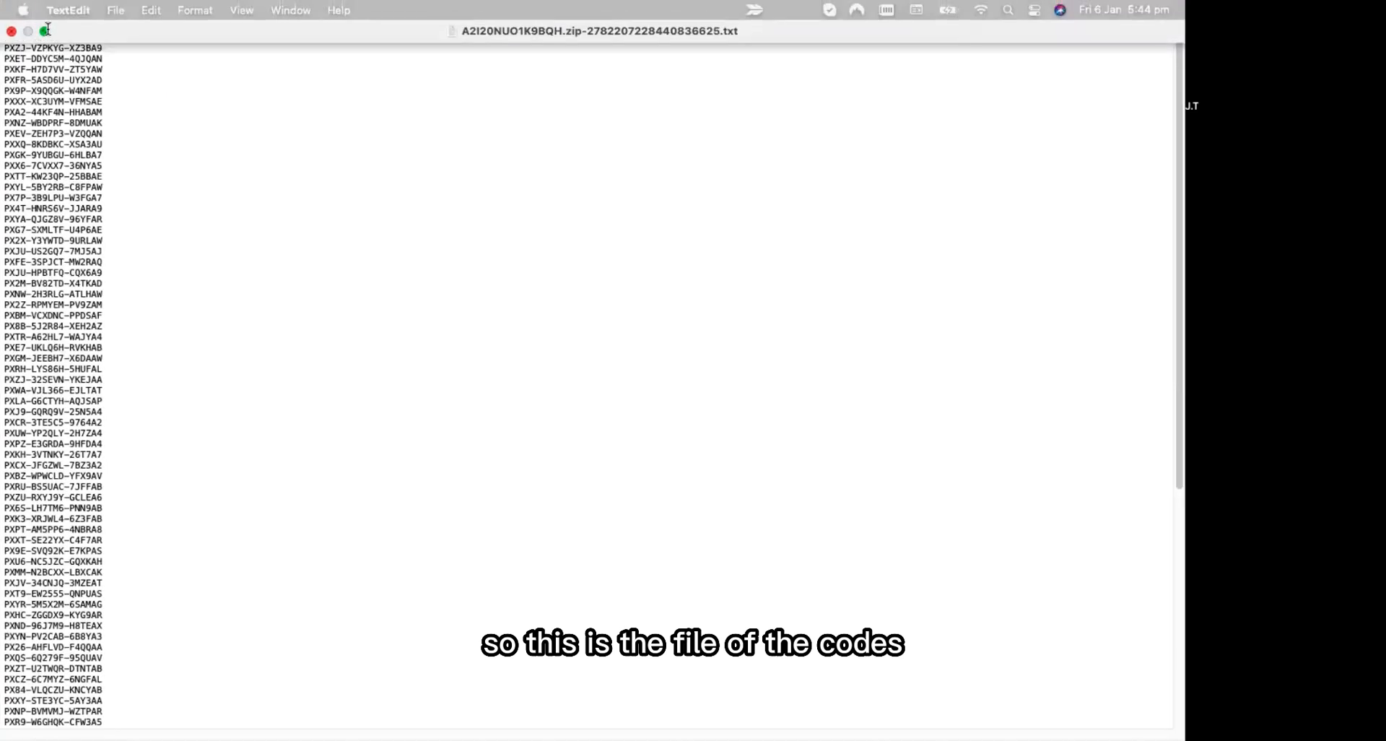
pyautogui.click(46, 29)
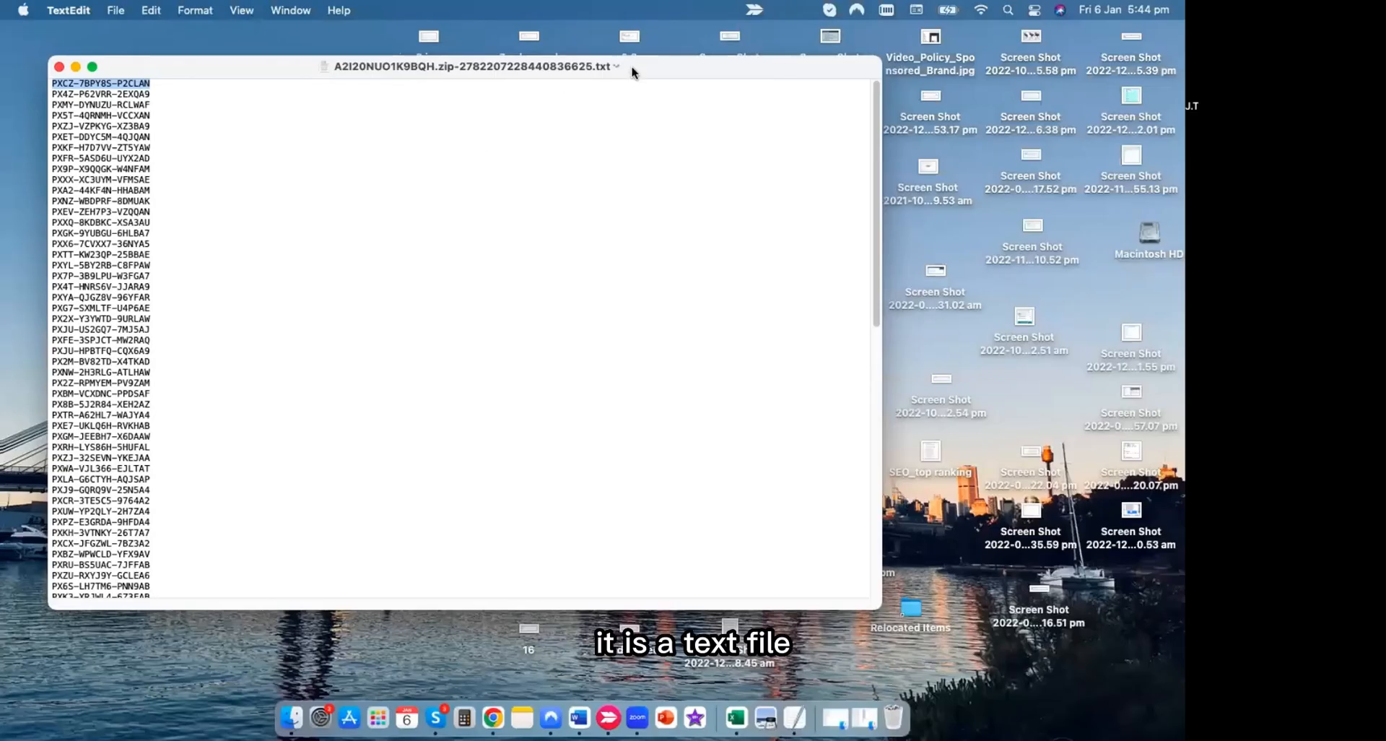
pyautogui.click(94, 66)
pyautogui.moveTo(133, 608); pyautogui.dragTo(473, 167)
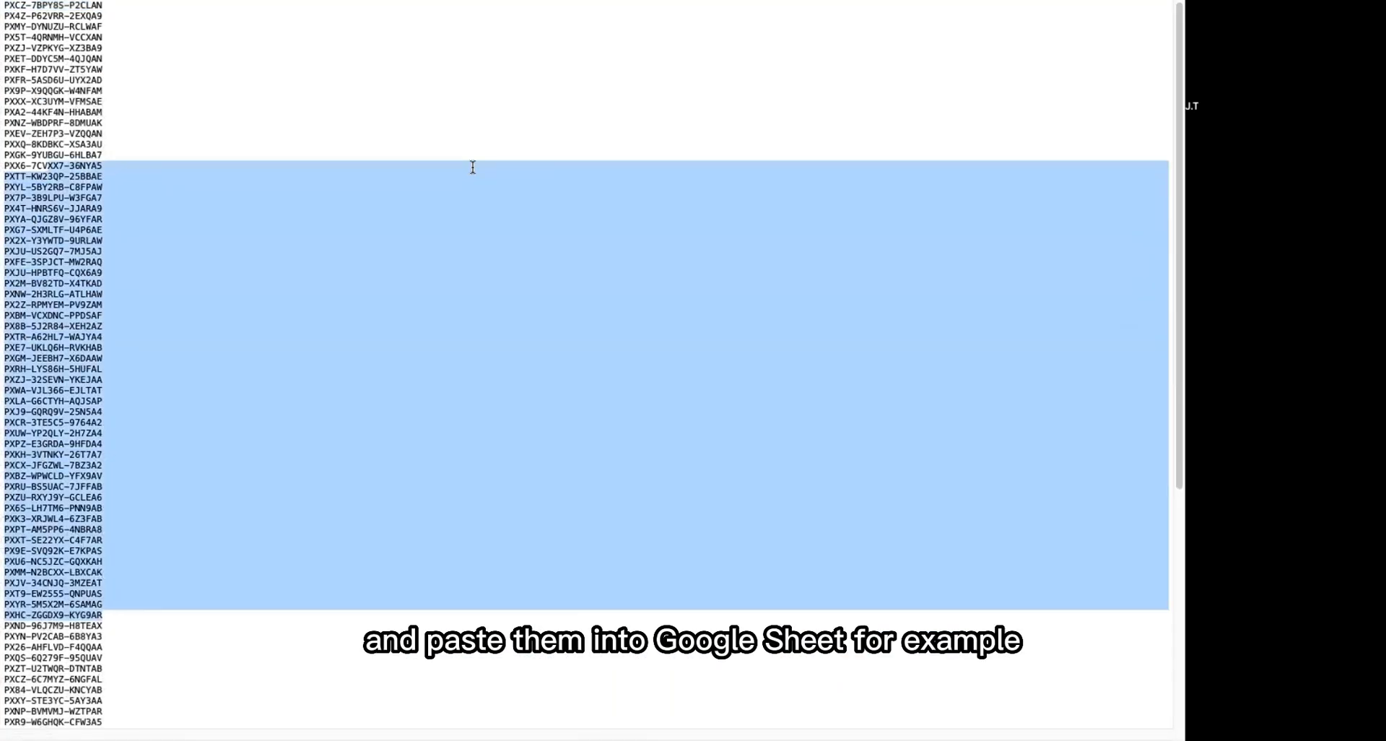